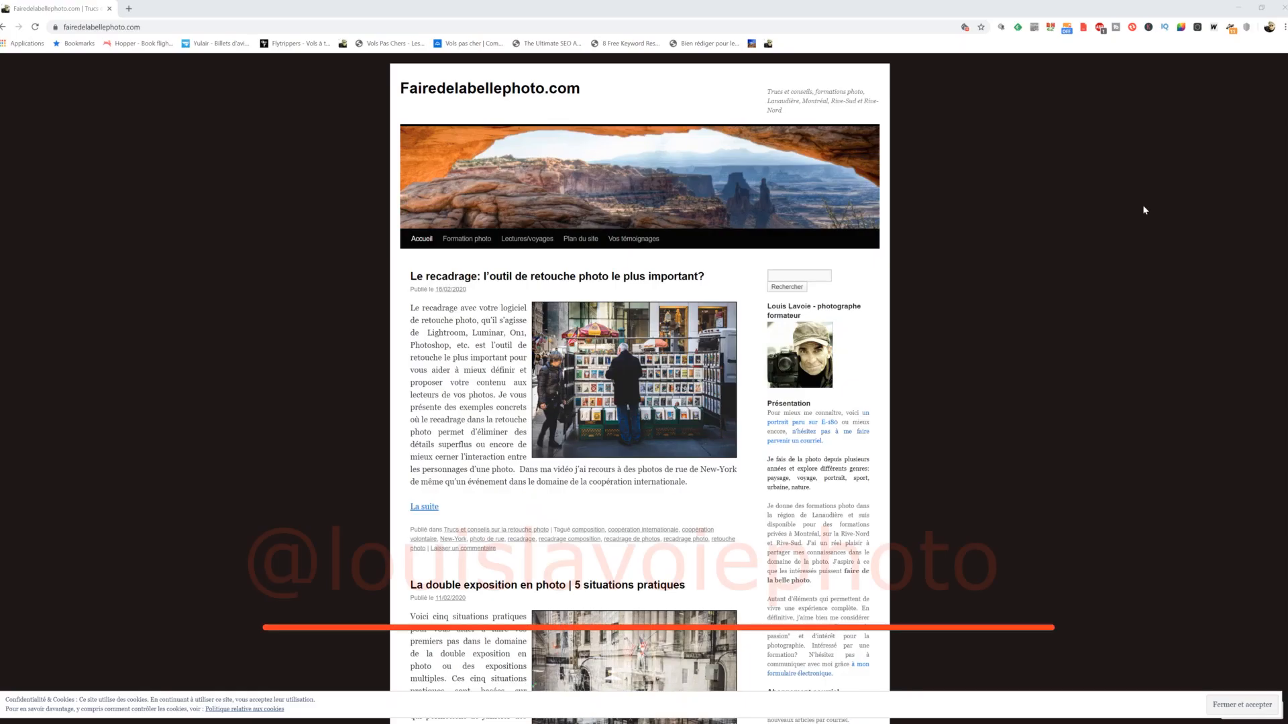
- Browse the recent photo articles on the fairedelabellephoto.com home page, ending with a switch to Lightroom Classic
scroll(1143, 210, "down", 1)
scroll(1144, 210, "down", 3)
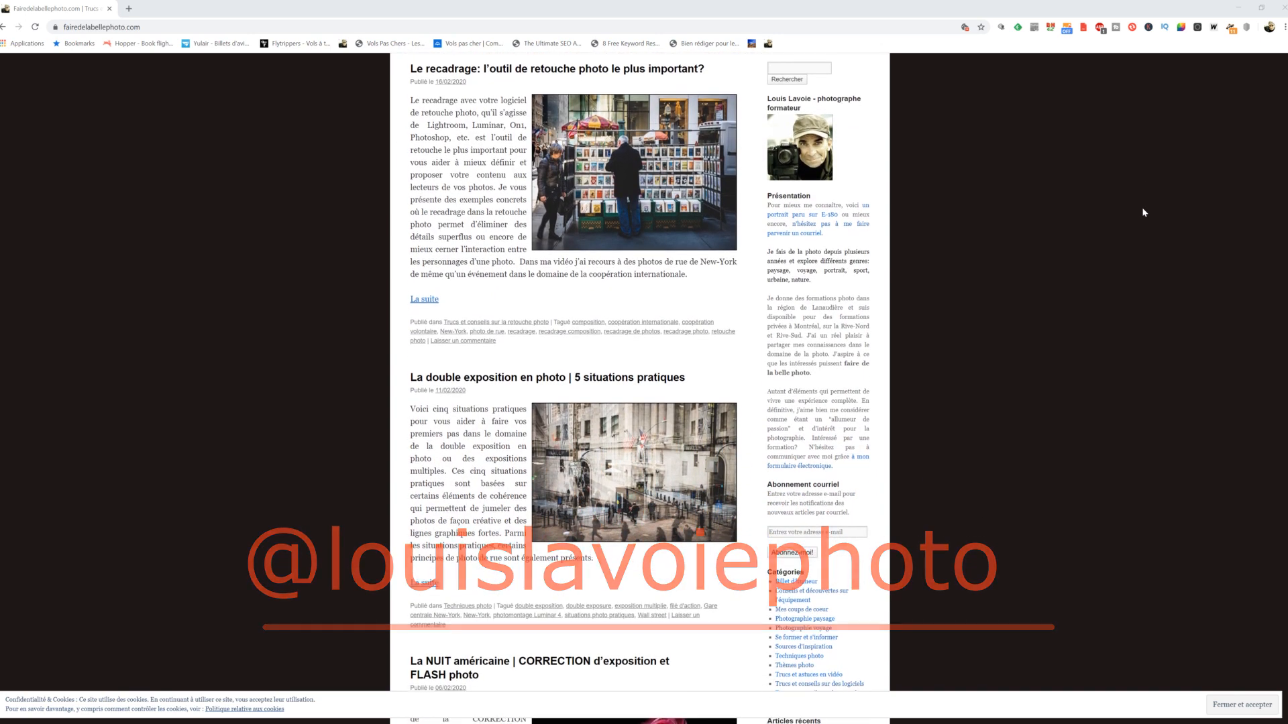
scroll(1144, 212, "down", 3)
scroll(1144, 212, "down", 4)
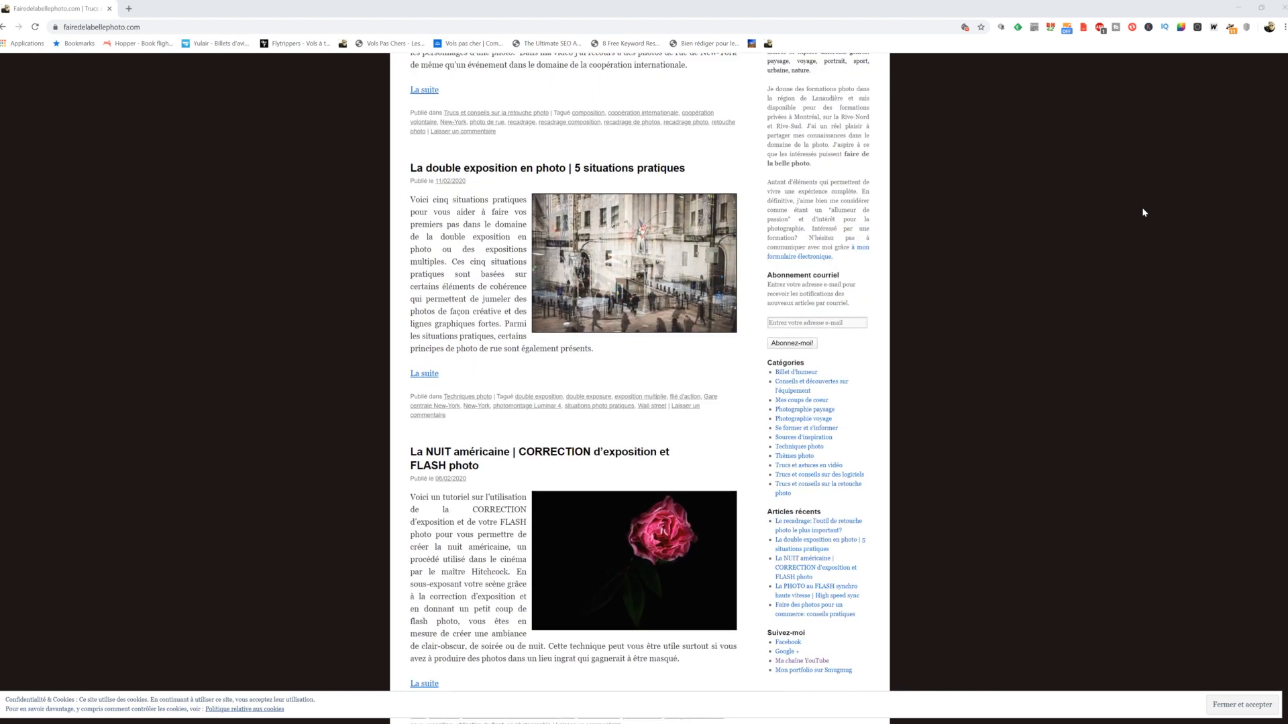
scroll(1143, 212, "down", 3)
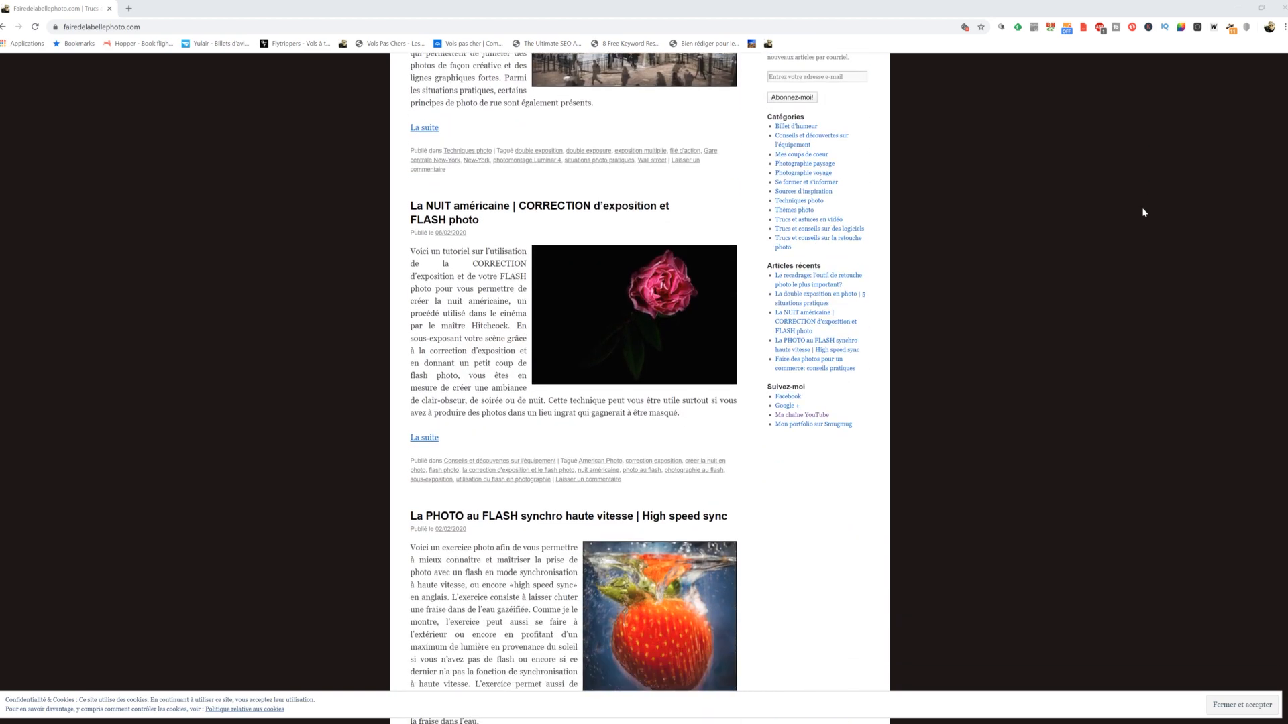
scroll(1144, 212, "down", 3)
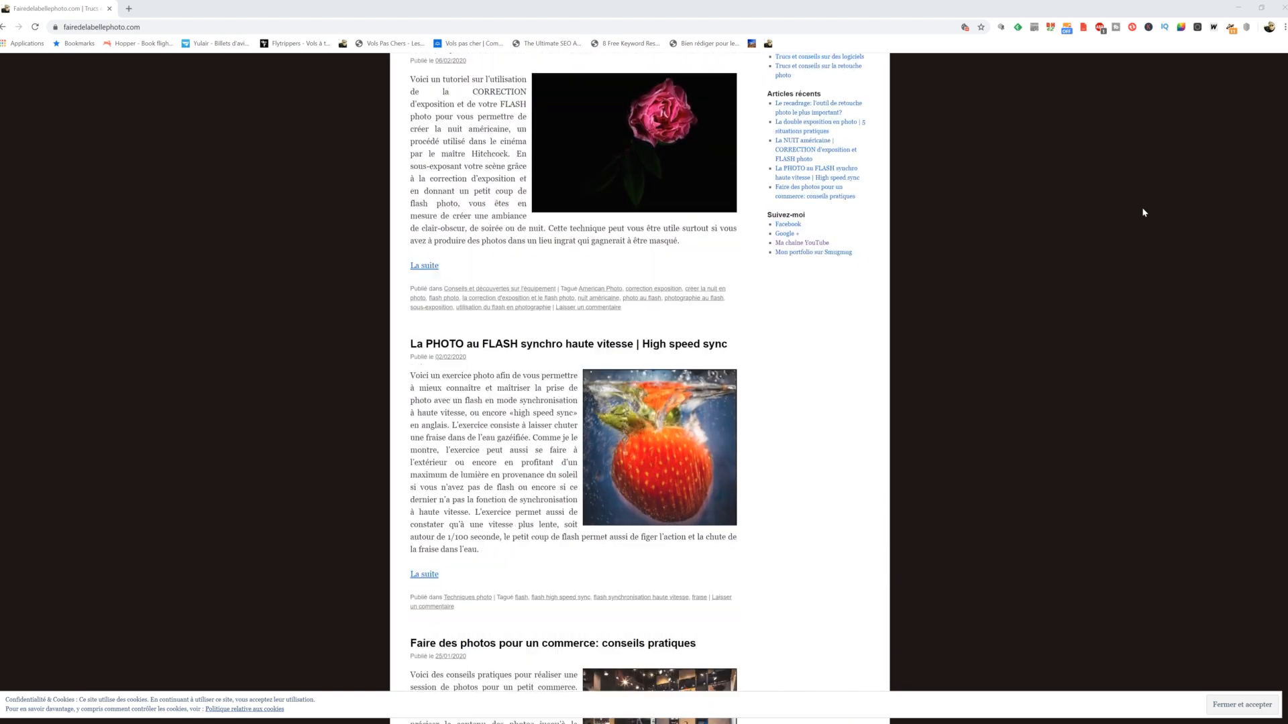
scroll(1144, 212, "down", 4)
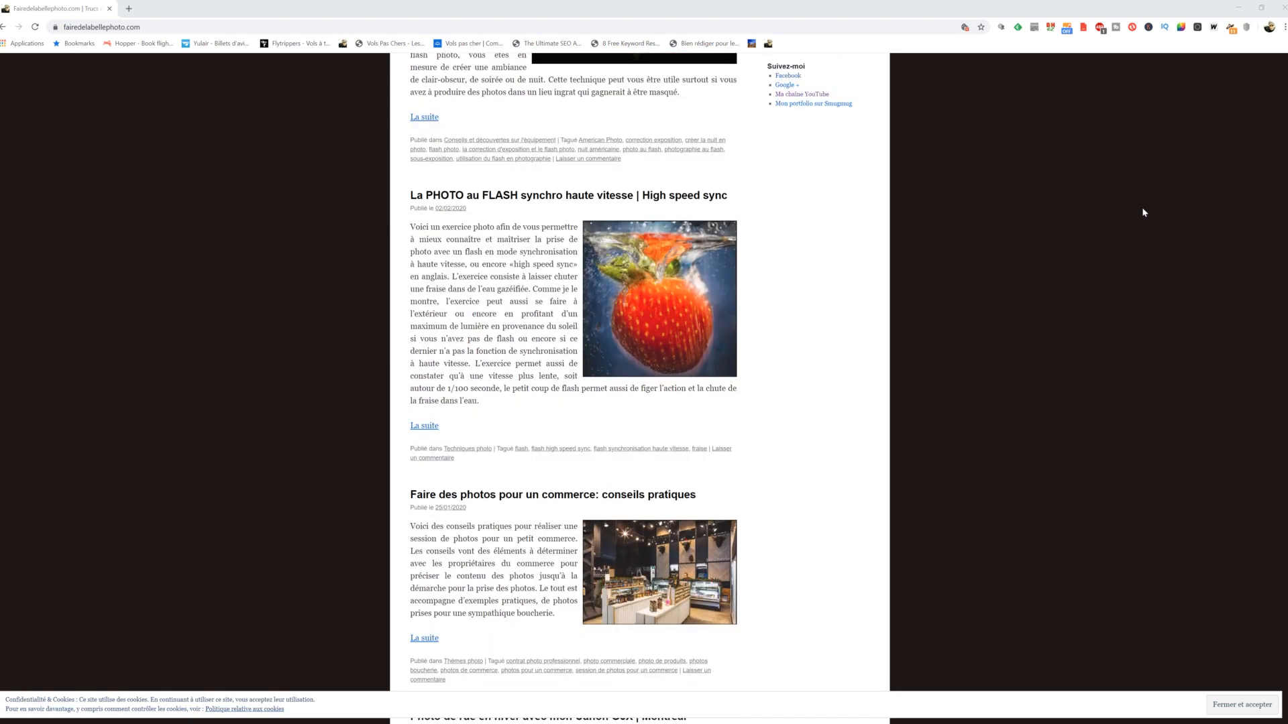
scroll(1143, 211, "down", 2)
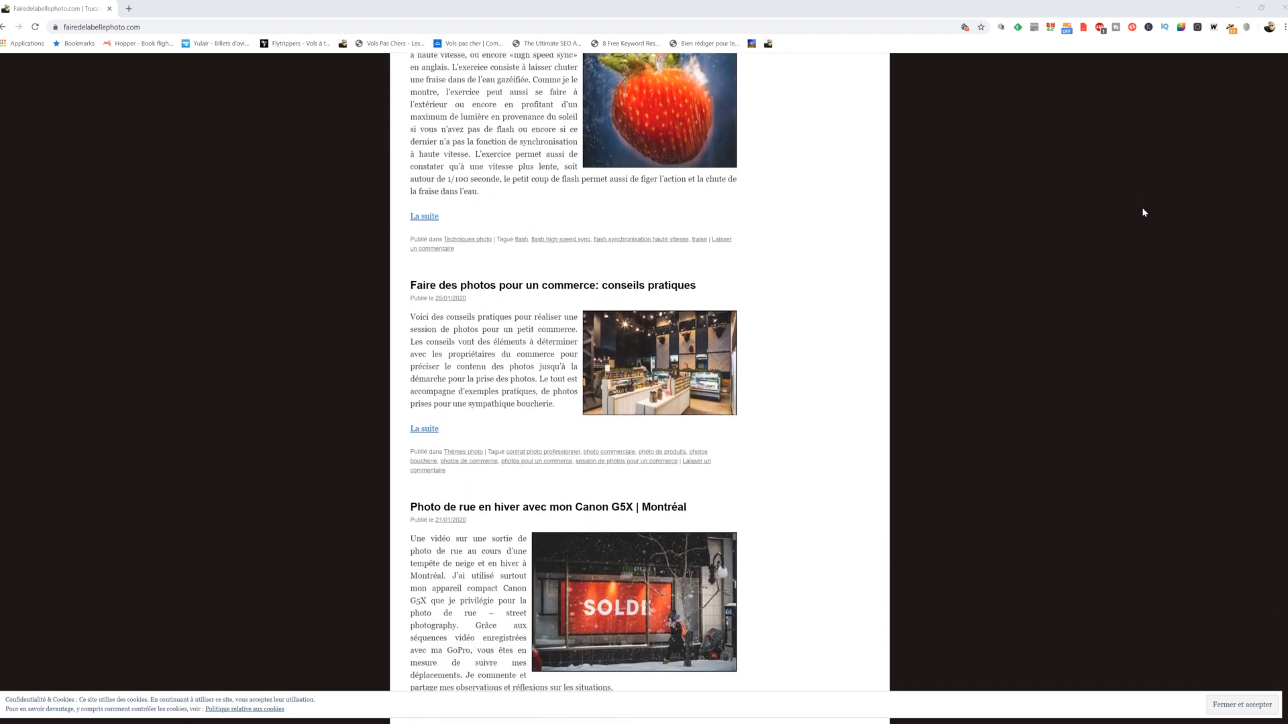
scroll(1144, 212, "down", 2)
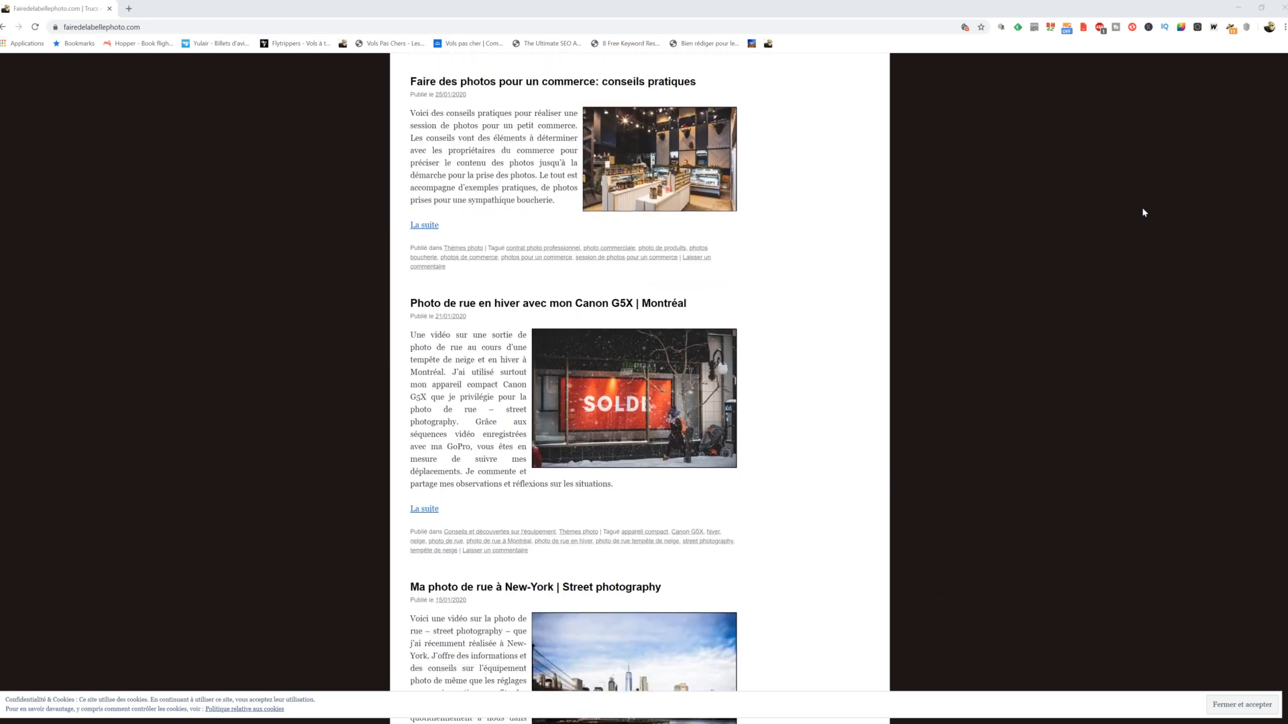
scroll(1143, 212, "down", 1)
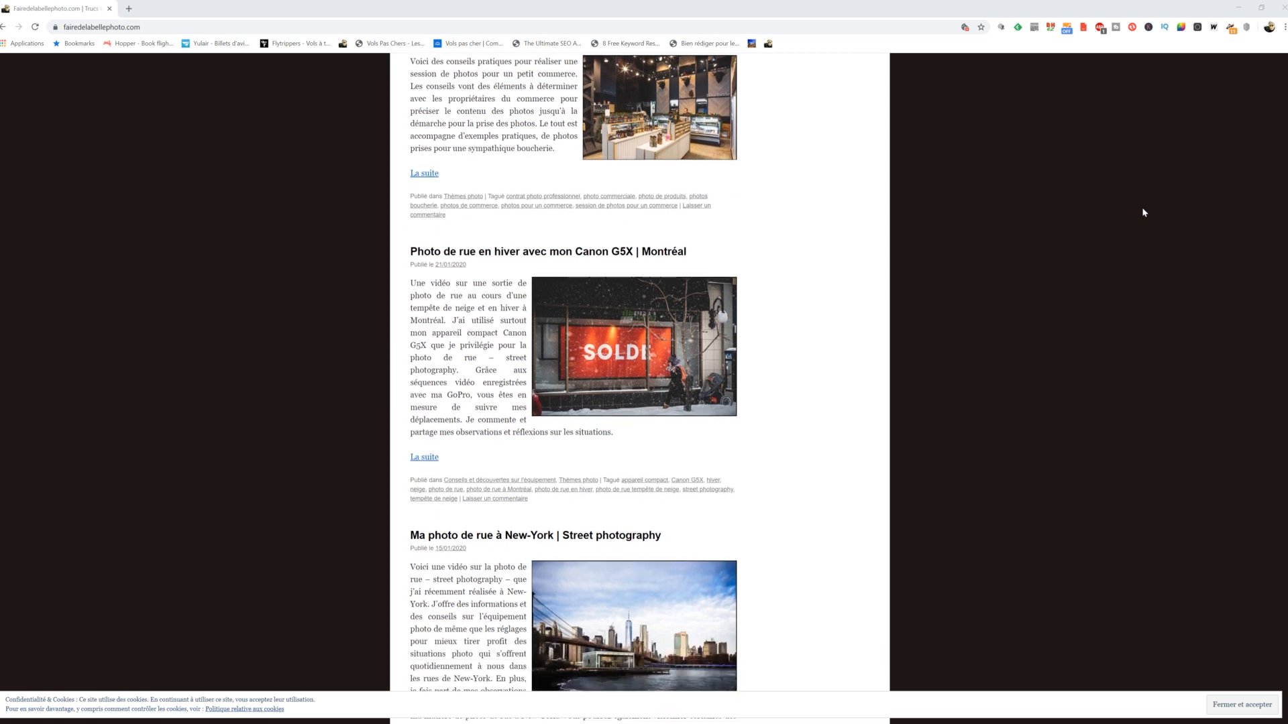
scroll(1143, 212, "down", 3)
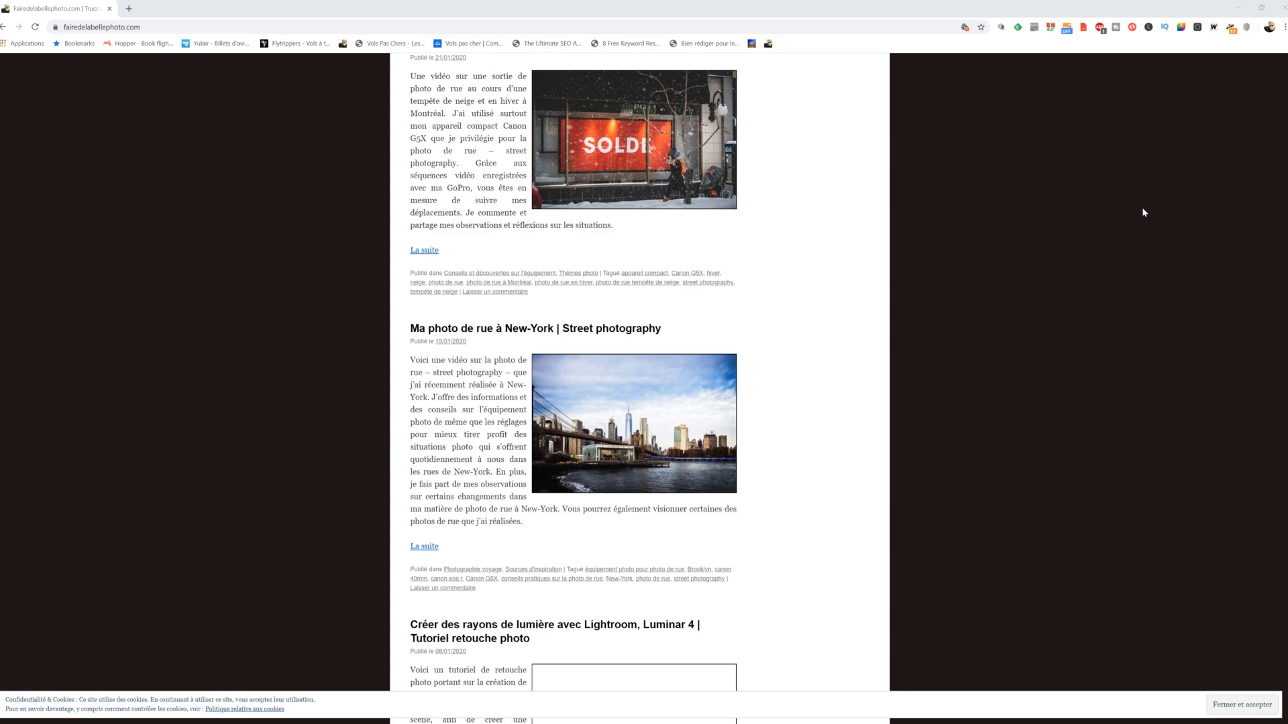
key("alt+Tab")
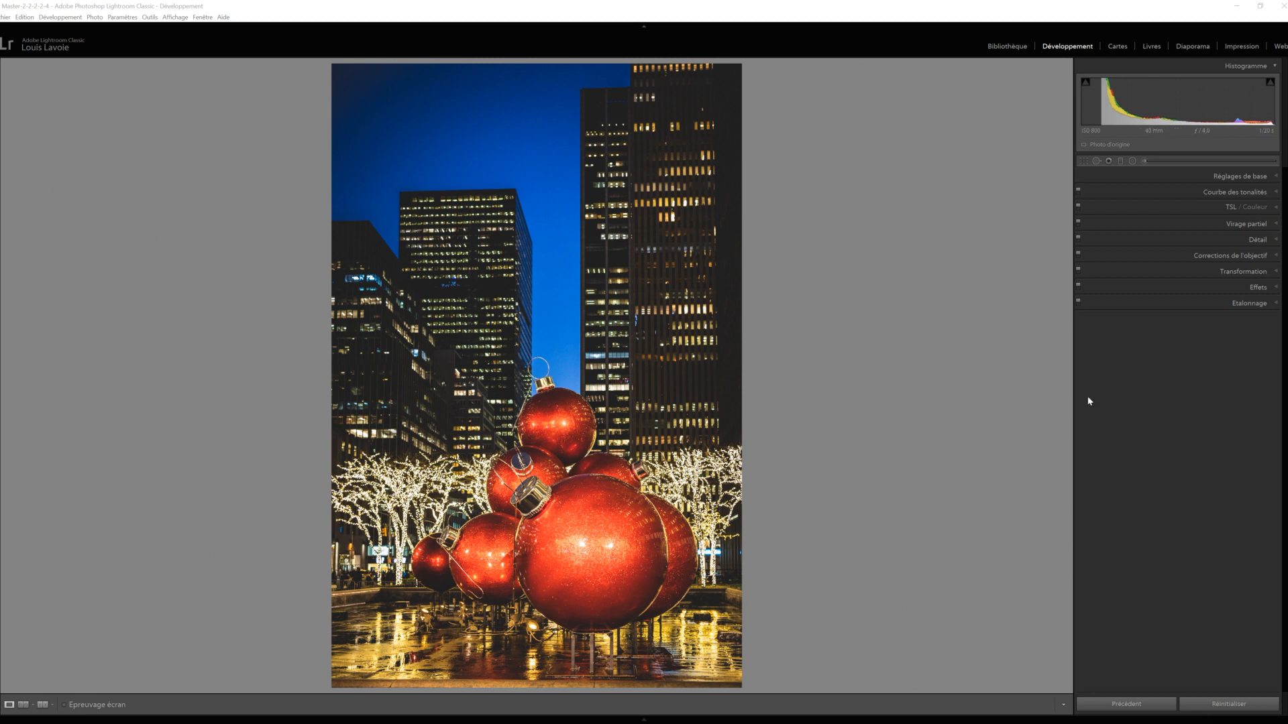
- Try shifting the photo's hues globally, with red at +82, orange at +59 and yellow at -88
left_click(1275, 208)
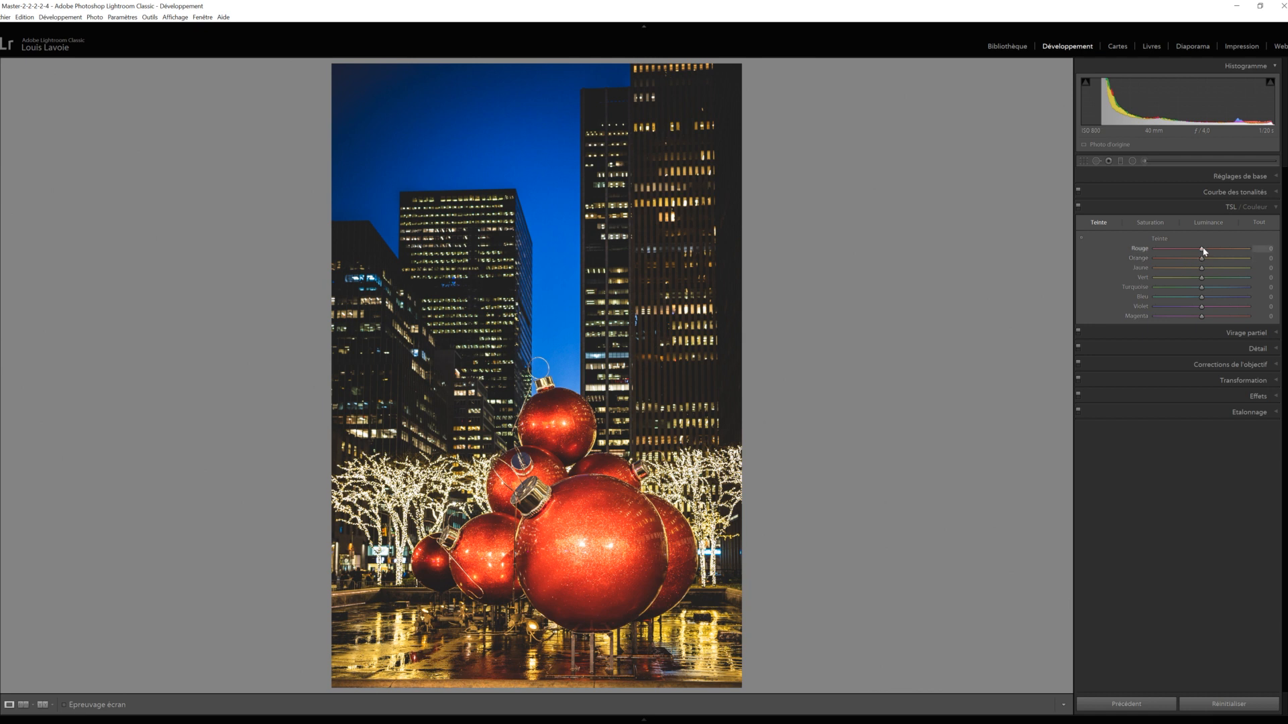
left_click_drag(1202, 250, 1240, 256)
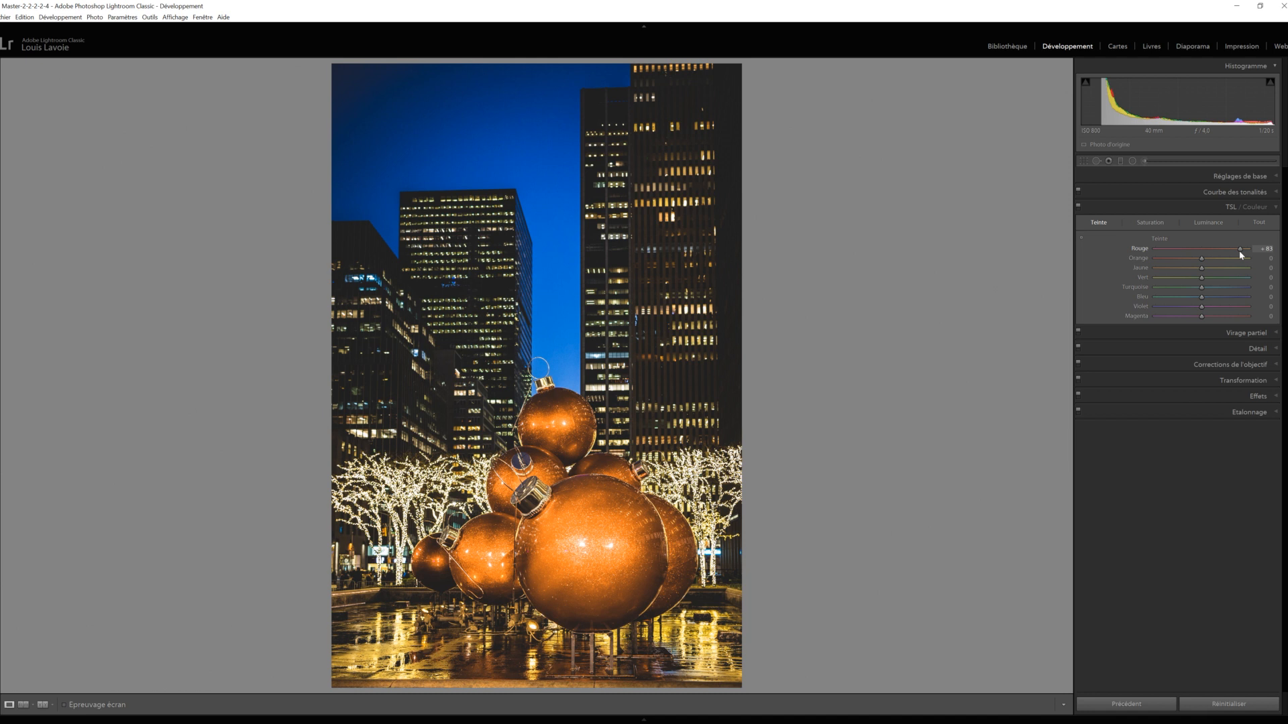
mouse_move(1238, 250)
left_mouse_down()
mouse_move(1199, 251)
mouse_move(1238, 251)
left_mouse_up()
left_click_drag(1228, 260, 1161, 272)
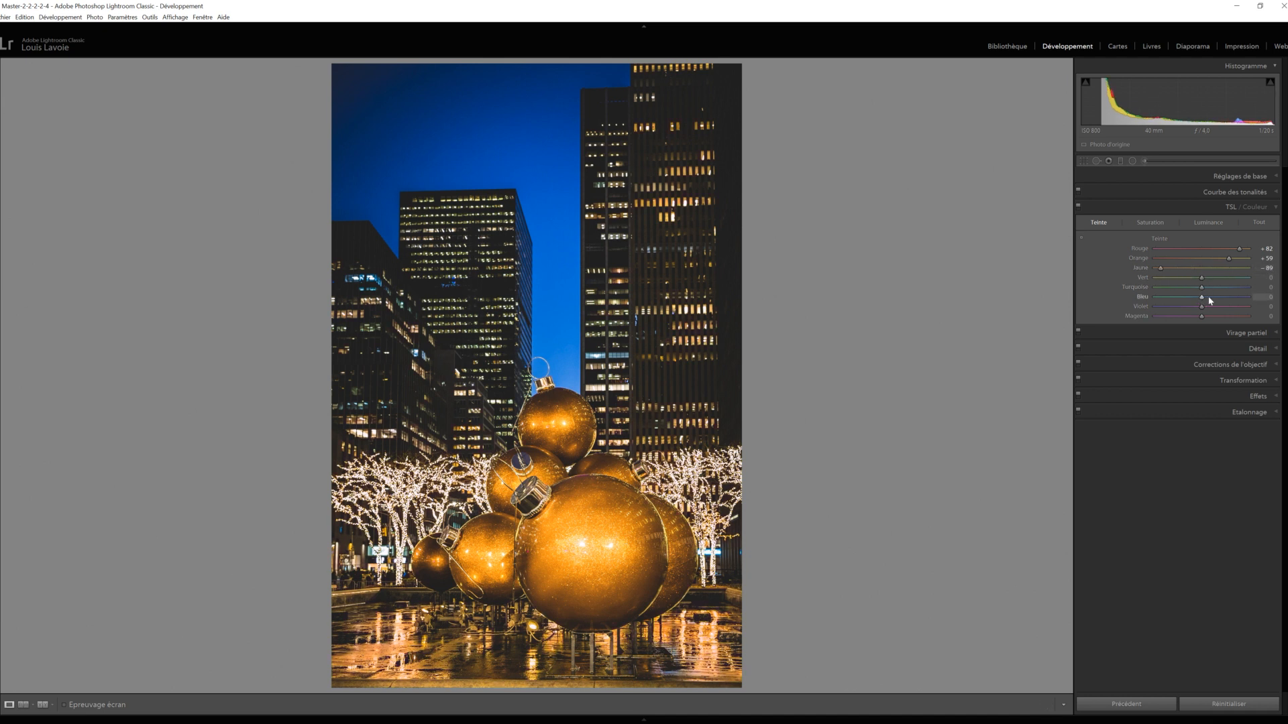
- Reset the red, orange and yellow hues to 0 and close the HSL adjustments
double_click(1141, 248)
double_click(1139, 259)
double_click(1144, 267)
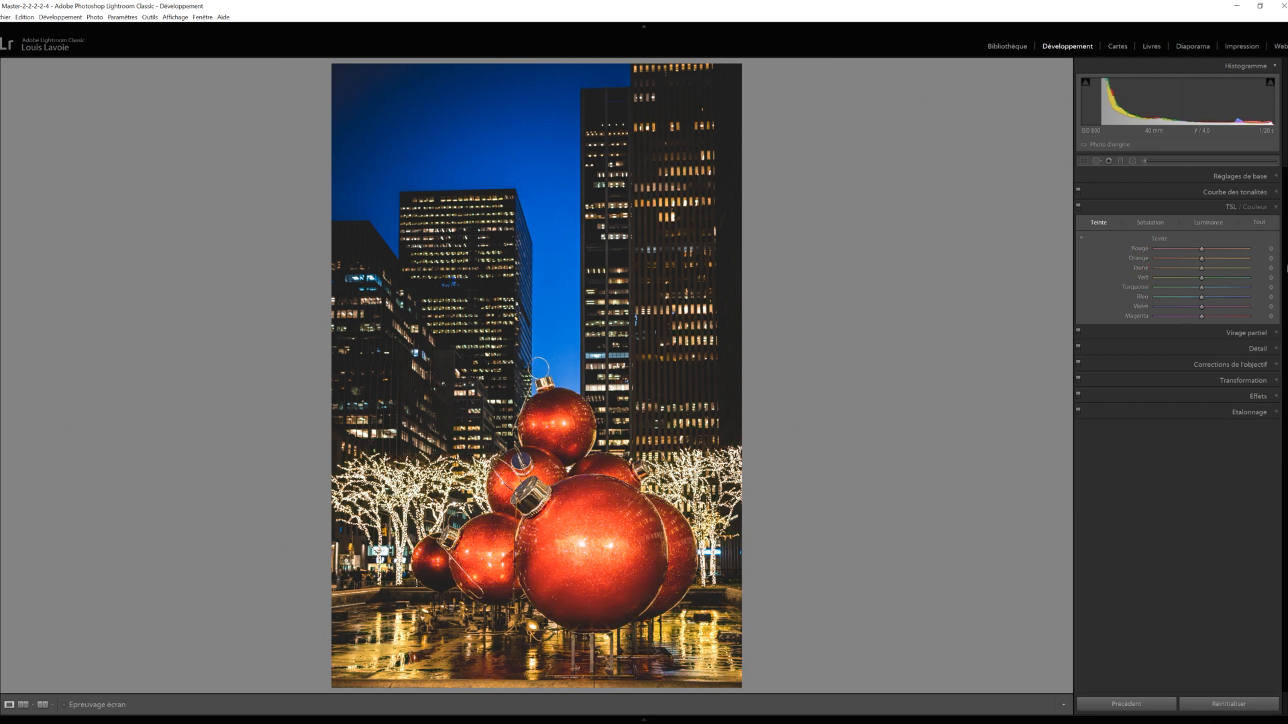
left_click(1277, 208)
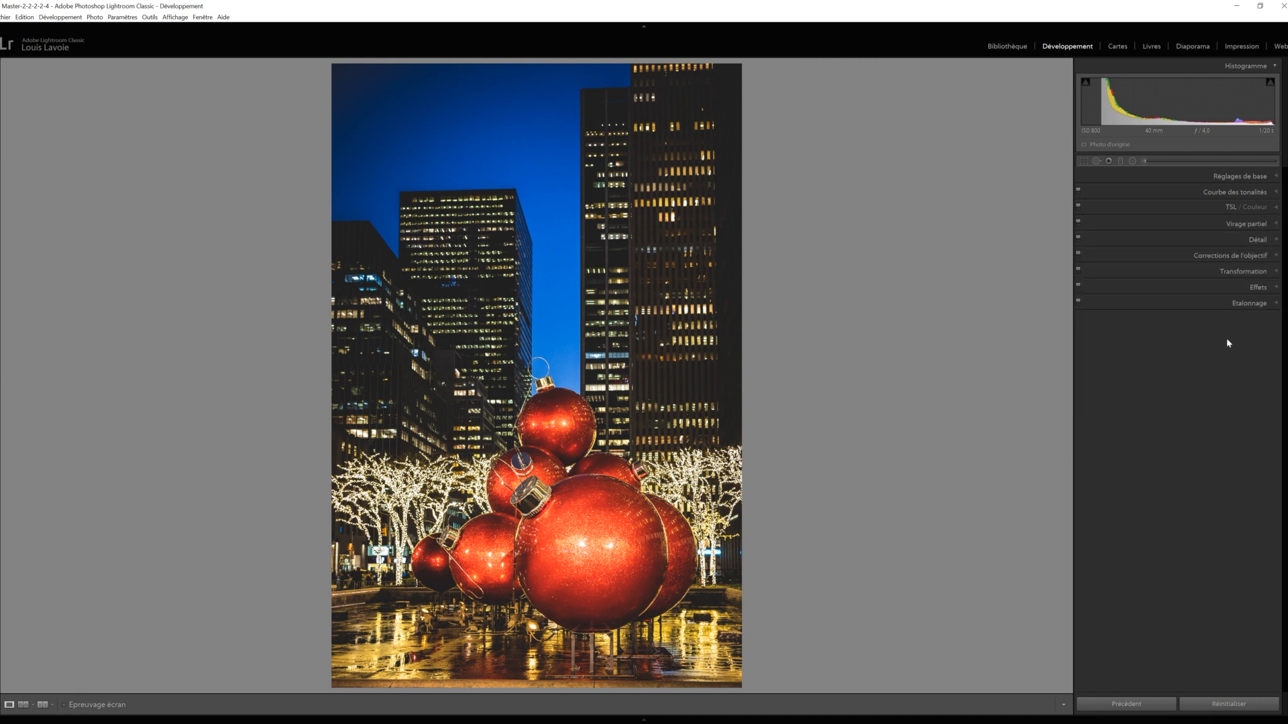
- Activate the adjustment brush with the effect's saturation at 0, feather at 0 and flow at 100
key("k")
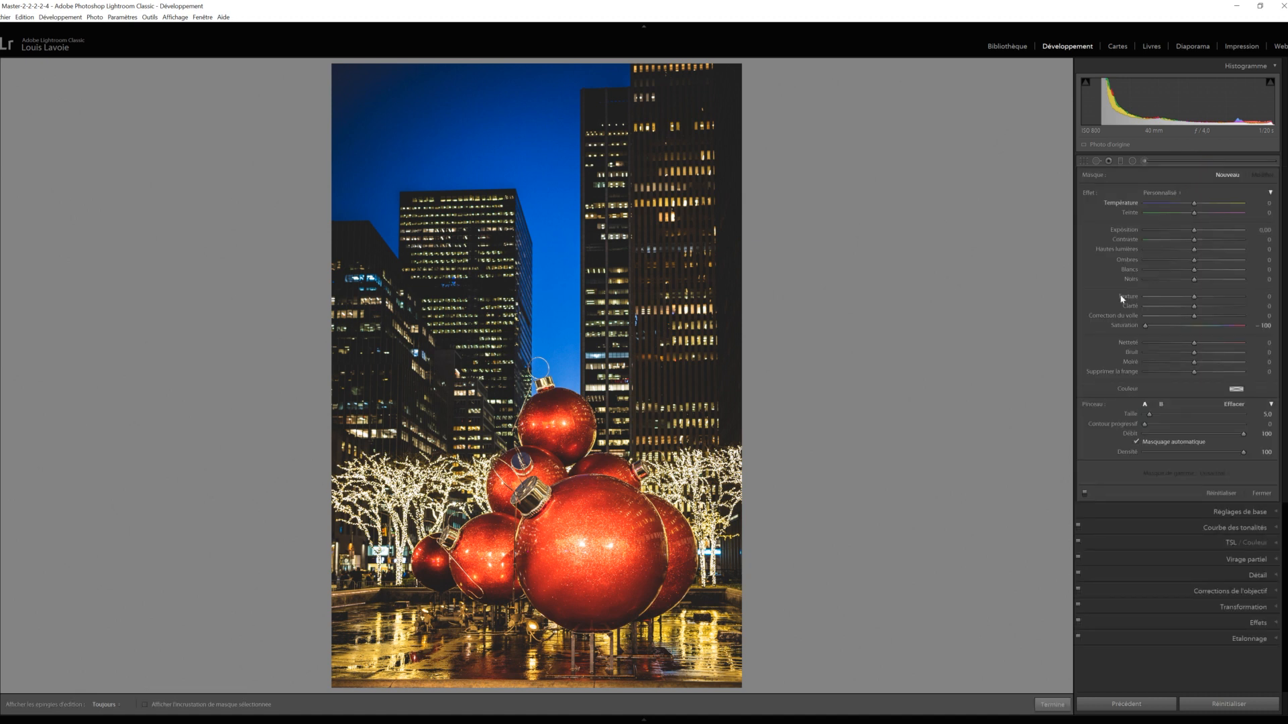
double_click(1124, 325)
left_click_drag(1145, 428, 1213, 425)
double_click(1089, 423)
mouse_move(1244, 436)
left_mouse_down()
mouse_move(1205, 439)
mouse_move(1255, 438)
left_mouse_up()
- Paint a brush mask over the large red ball in front and hide the mask overlay
mouse_move(611, 504)
left_mouse_down()
mouse_move(624, 547)
mouse_move(634, 538)
mouse_move(612, 574)
mouse_move(636, 544)
mouse_move(634, 572)
left_mouse_up()
mouse_move(617, 593)
left_mouse_down()
mouse_move(655, 535)
mouse_move(643, 586)
mouse_move(579, 605)
mouse_move(542, 537)
mouse_move(539, 594)
mouse_move(607, 619)
mouse_move(638, 601)
mouse_move(654, 566)
mouse_move(651, 513)
mouse_move(611, 491)
mouse_move(558, 497)
mouse_move(525, 550)
mouse_move(525, 534)
mouse_move(529, 582)
mouse_move(534, 595)
mouse_move(525, 566)
mouse_move(552, 611)
mouse_move(621, 621)
left_mouse_up()
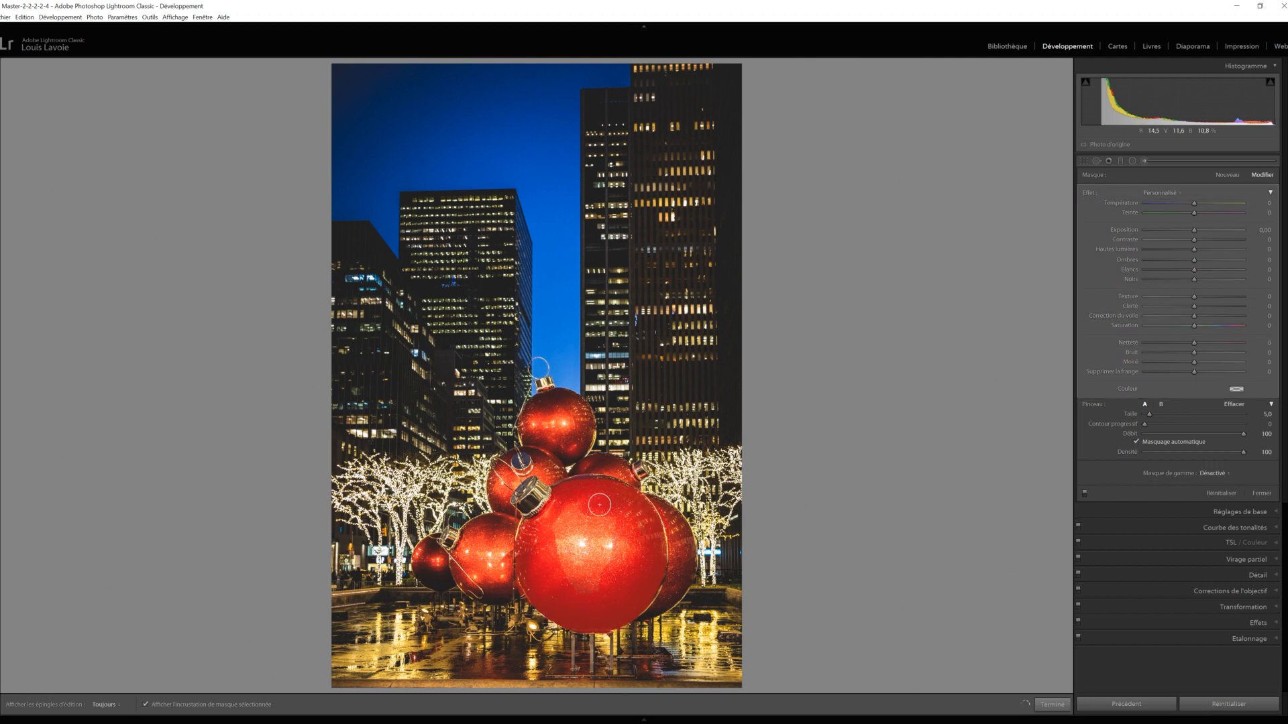
mouse_move(615, 496)
left_mouse_down()
mouse_move(575, 485)
mouse_move(614, 488)
mouse_move(566, 491)
mouse_move(537, 520)
left_mouse_up()
left_click(146, 706)
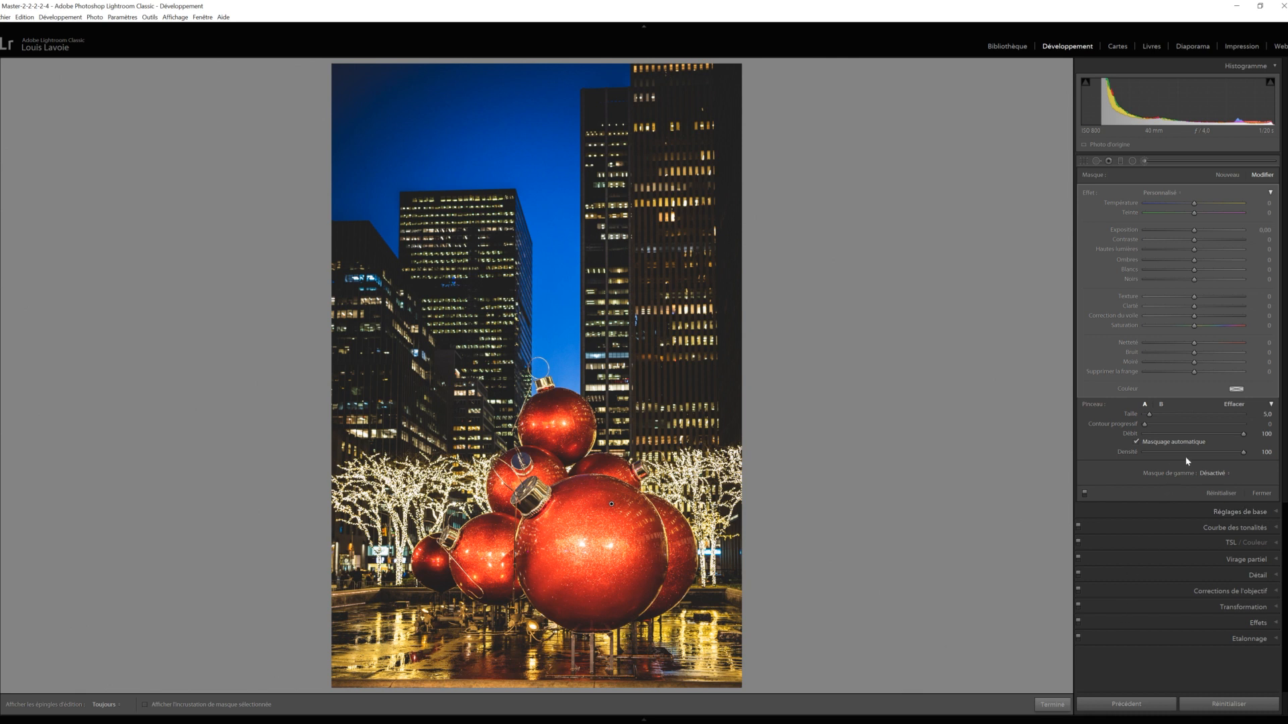
- Set the brush's range mask to Color and sample several red areas on the large ball
left_click(1221, 474)
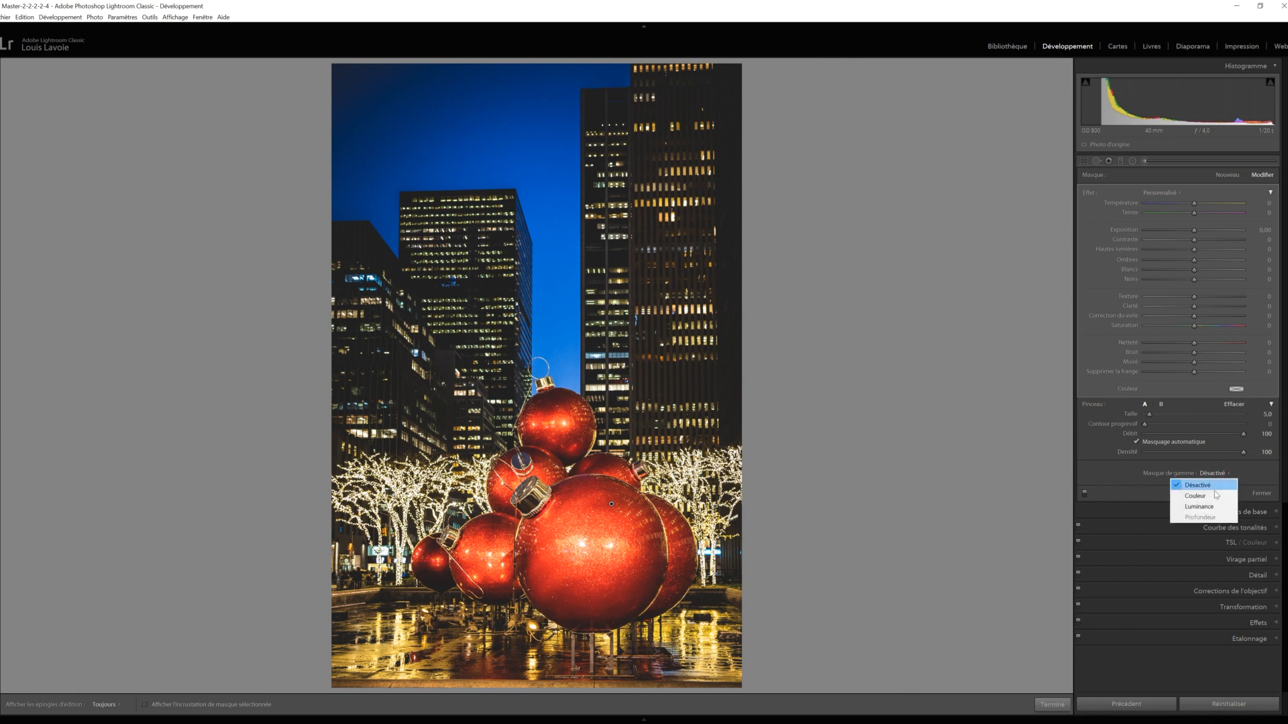
left_click(1196, 496)
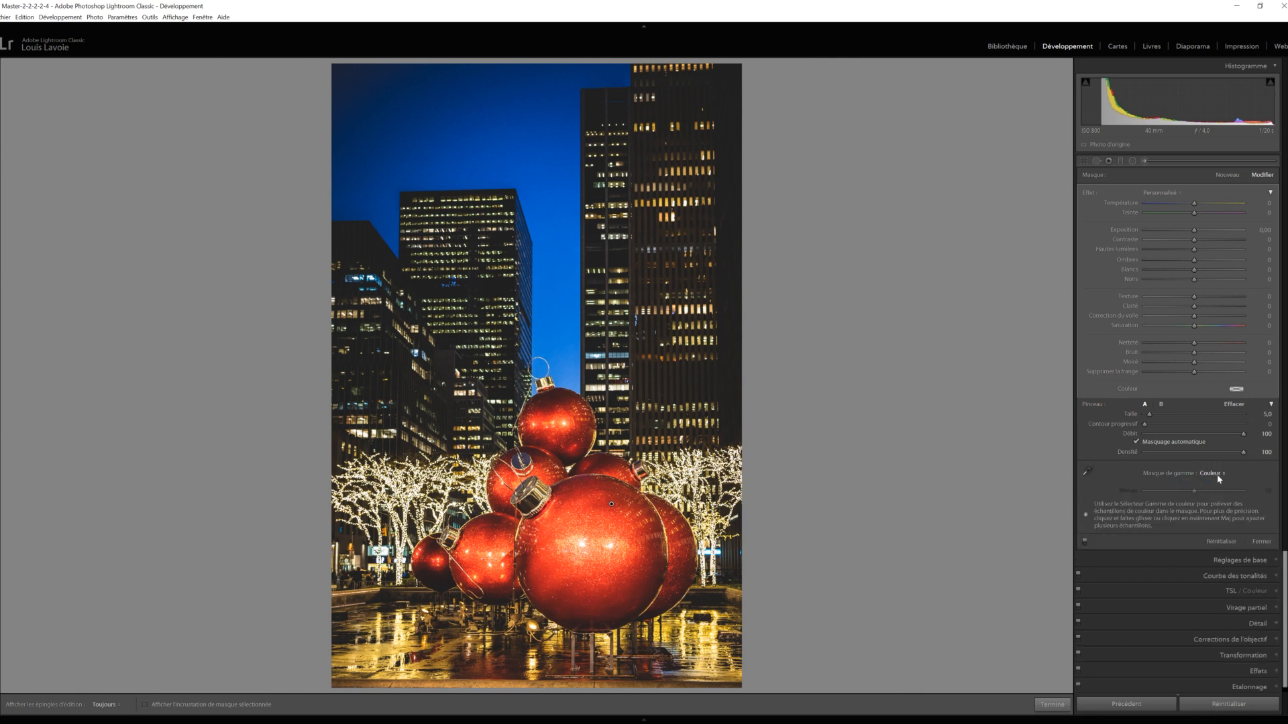
left_click(1087, 471)
mouse_move(559, 537)
left_mouse_down()
mouse_move(584, 537)
mouse_move(632, 578)
mouse_move(652, 573)
left_mouse_up()
left_click_drag(544, 571, 603, 590)
left_click(1091, 471)
- Recolour the large ball with blue (hue 230, saturation 100) and effect saturation -100, and brush over its remaining red centre
left_click(1236, 390)
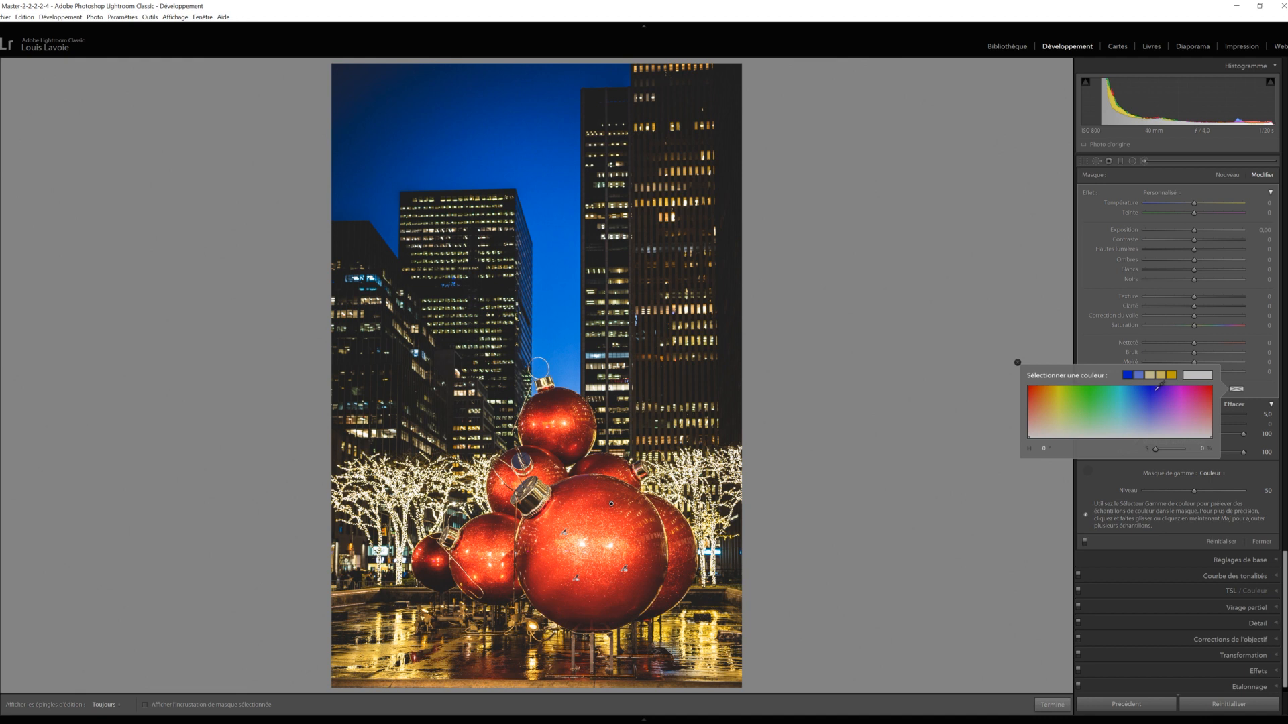
left_click(1130, 374)
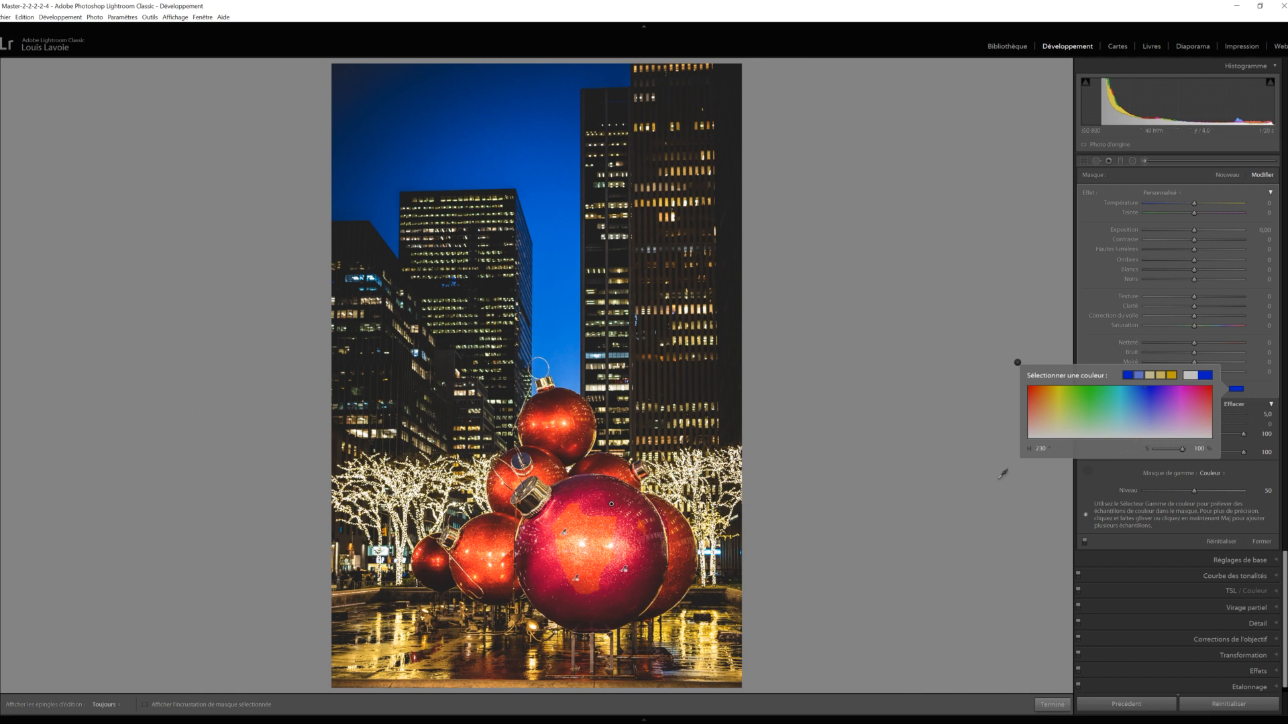
left_click(1088, 473)
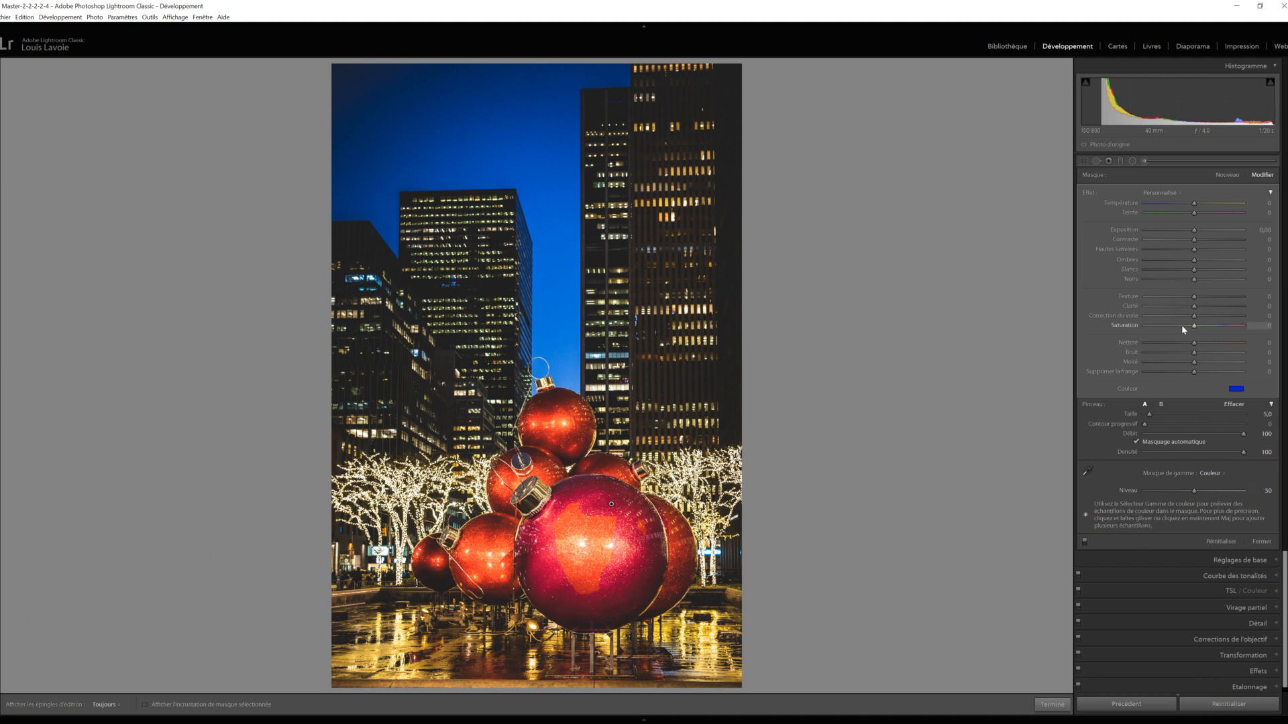
left_click_drag(1147, 326, 1140, 324)
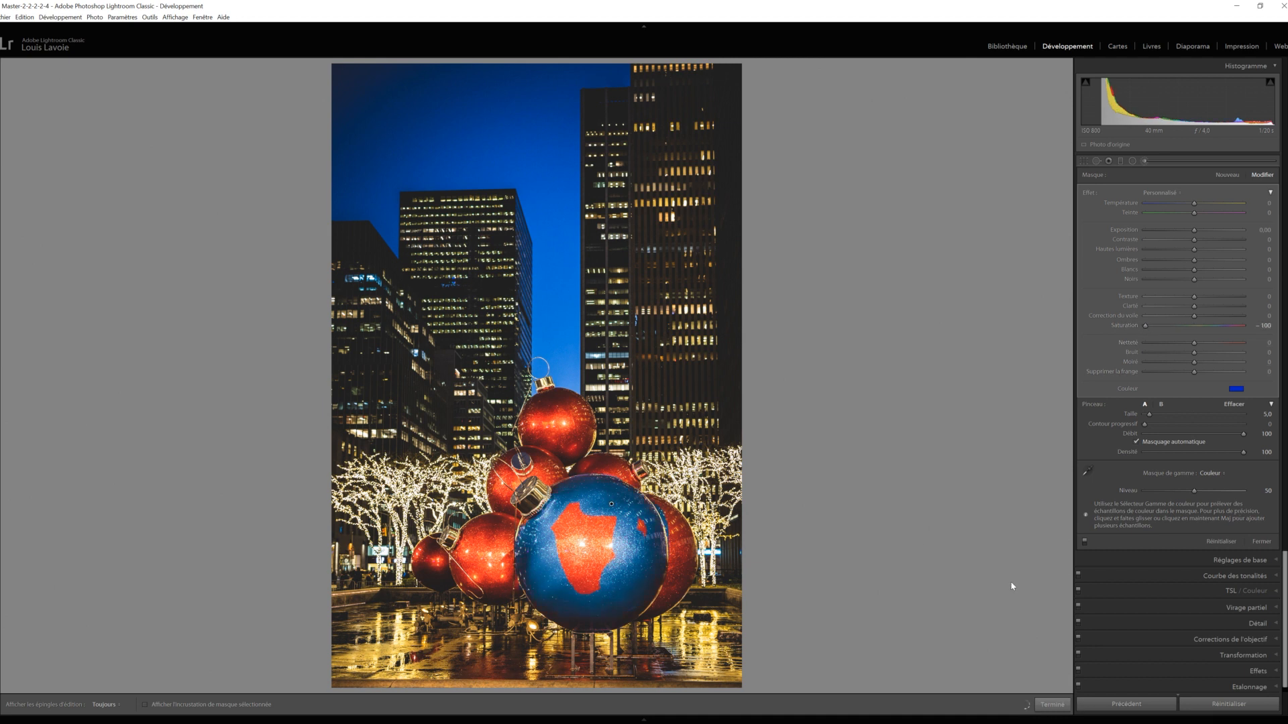
key("h")
mouse_move(605, 549)
left_mouse_down()
mouse_move(577, 586)
mouse_move(592, 522)
mouse_move(583, 527)
mouse_move(581, 511)
mouse_move(564, 523)
mouse_move(568, 507)
mouse_move(565, 569)
mouse_move(578, 531)
mouse_move(645, 524)
mouse_move(629, 559)
mouse_move(588, 574)
mouse_move(570, 575)
mouse_move(563, 550)
mouse_move(628, 565)
left_mouse_up()
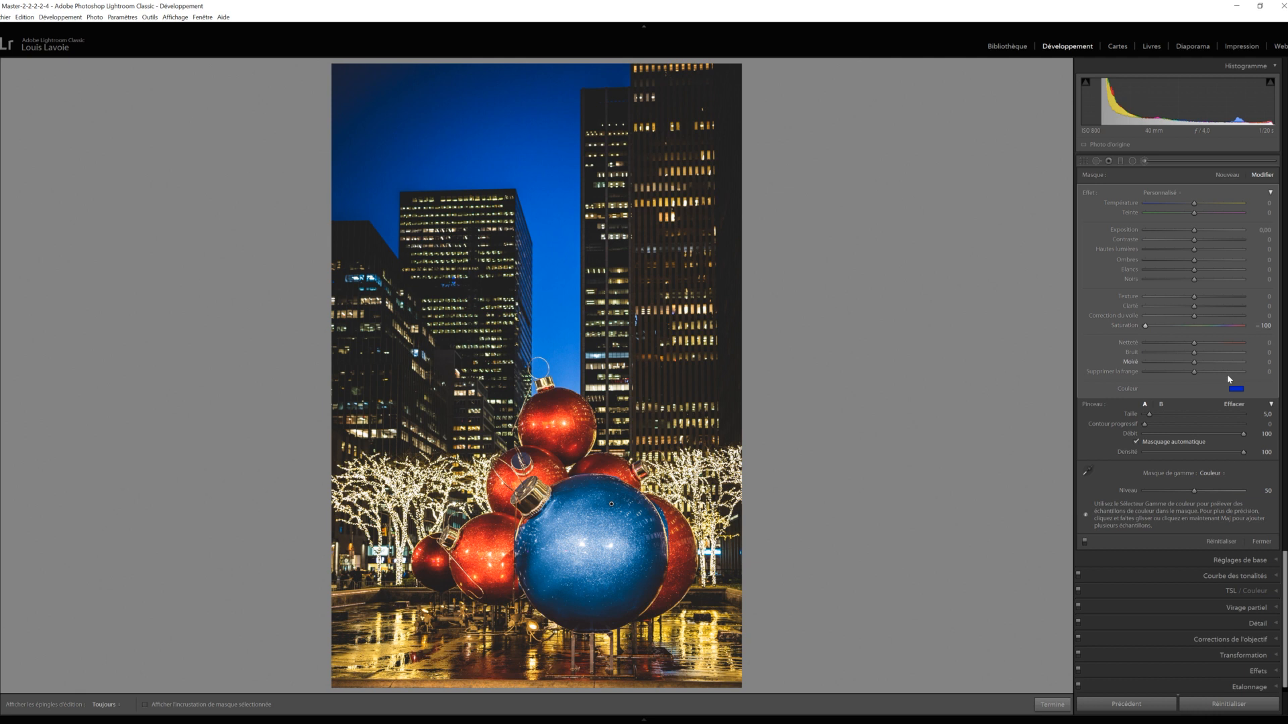
- Try other tints on the ball, including green (hue 116, saturation 54), and finish on blue with hue 232, saturation 97
left_click(1236, 389)
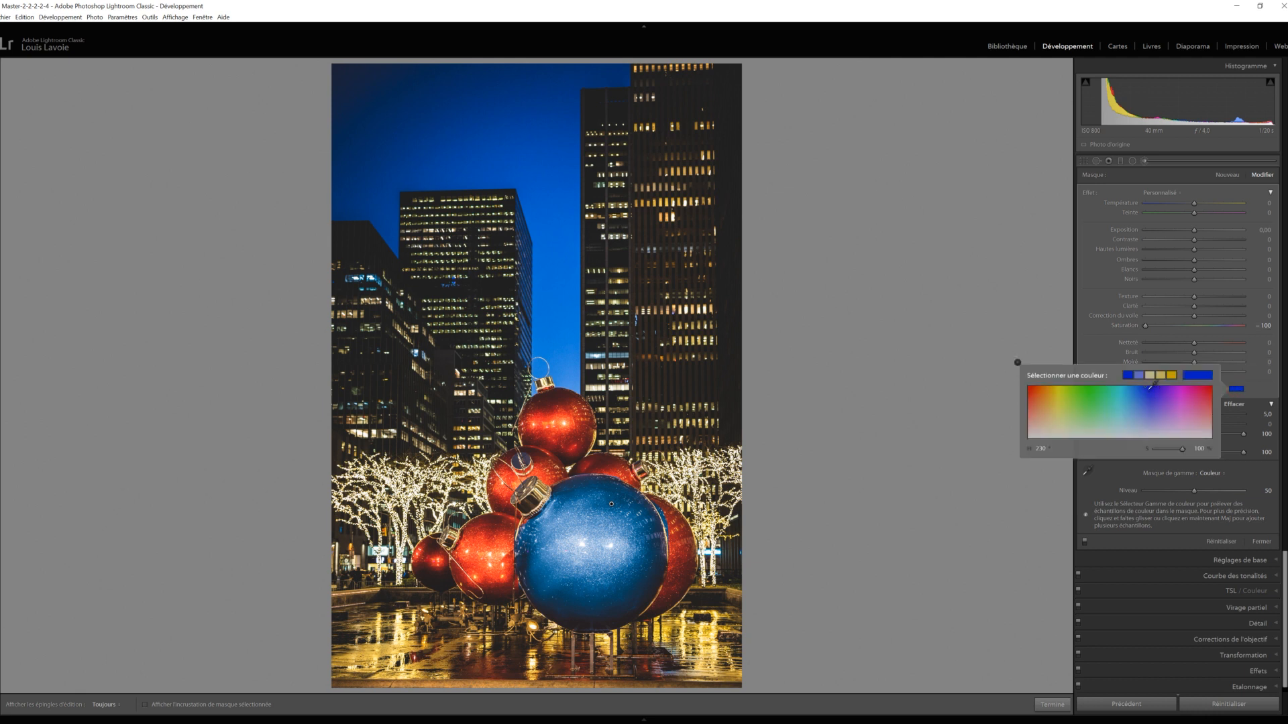
mouse_move(1153, 392)
left_mouse_down()
mouse_move(1170, 407)
mouse_move(1194, 402)
left_mouse_up()
left_click_drag(1193, 403, 1093, 405)
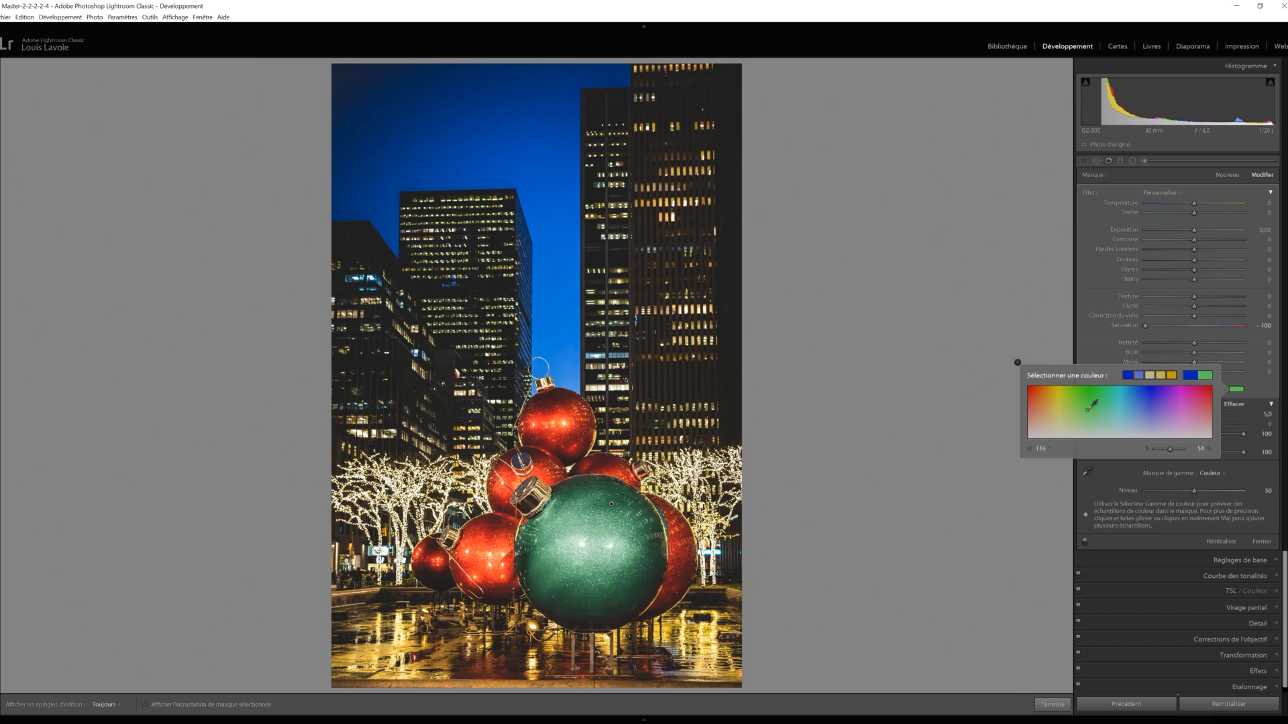
left_click_drag(1092, 405, 1152, 386)
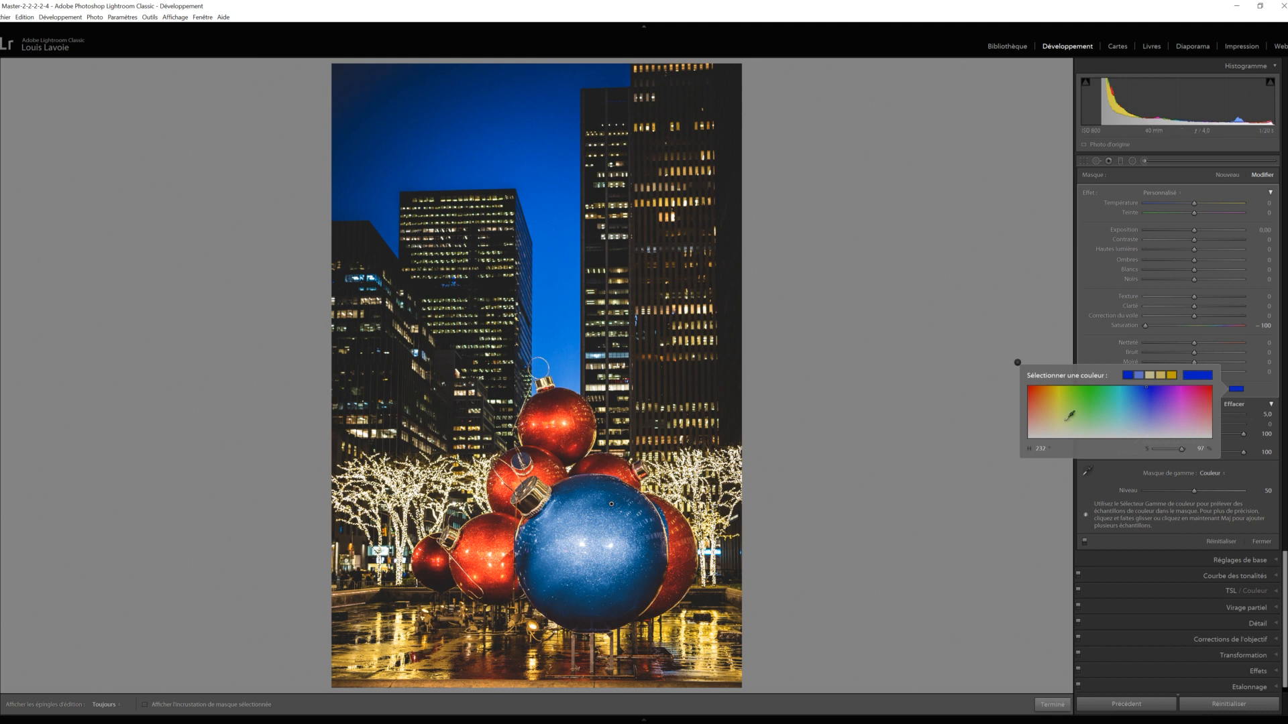
- Erase the mask spill along the large ball's edge beside the neighbouring red ball, using a smaller eraser brush
left_click(1242, 407)
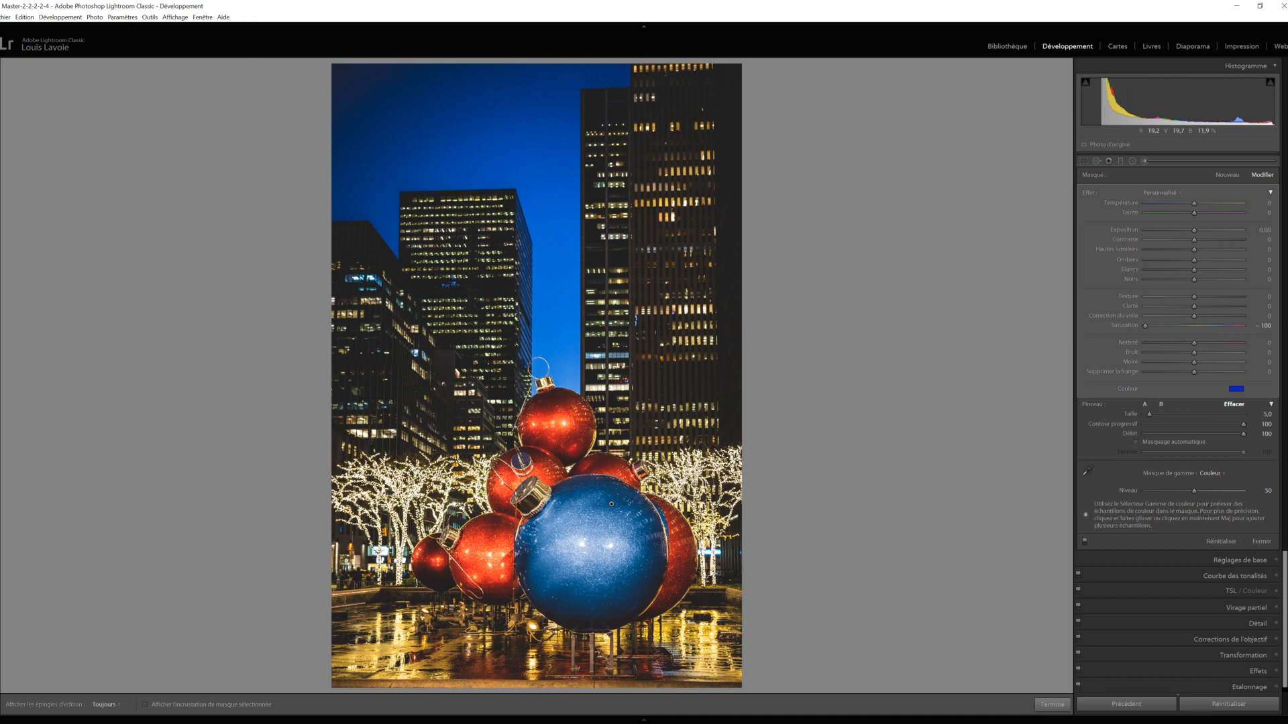
key("bracketleft")
key("bracketleft")
key("bracketleft")
key("bracketright")
left_click_drag(663, 506, 674, 537)
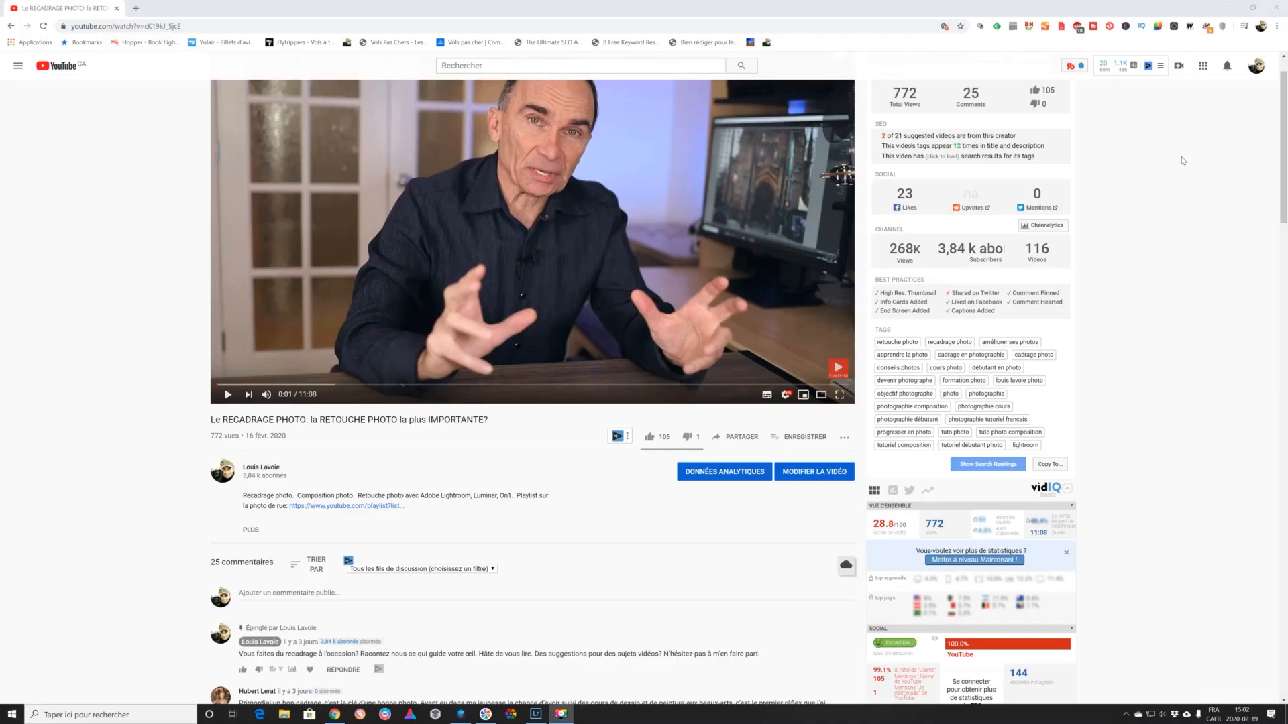
- Read through the viewer comments on the YouTube video about photo cropping
scroll(1182, 161, "down", 3)
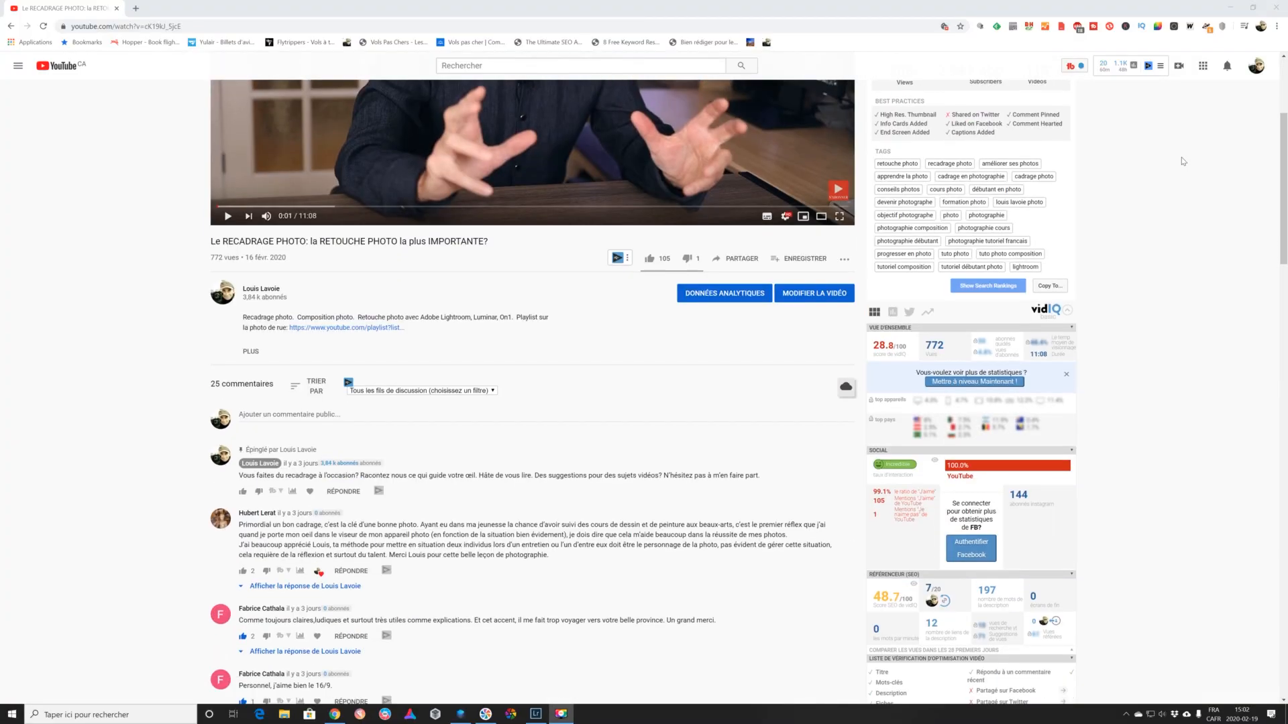
scroll(1183, 161, "down", 3)
scroll(1183, 161, "down", 1)
scroll(1183, 161, "down", 2)
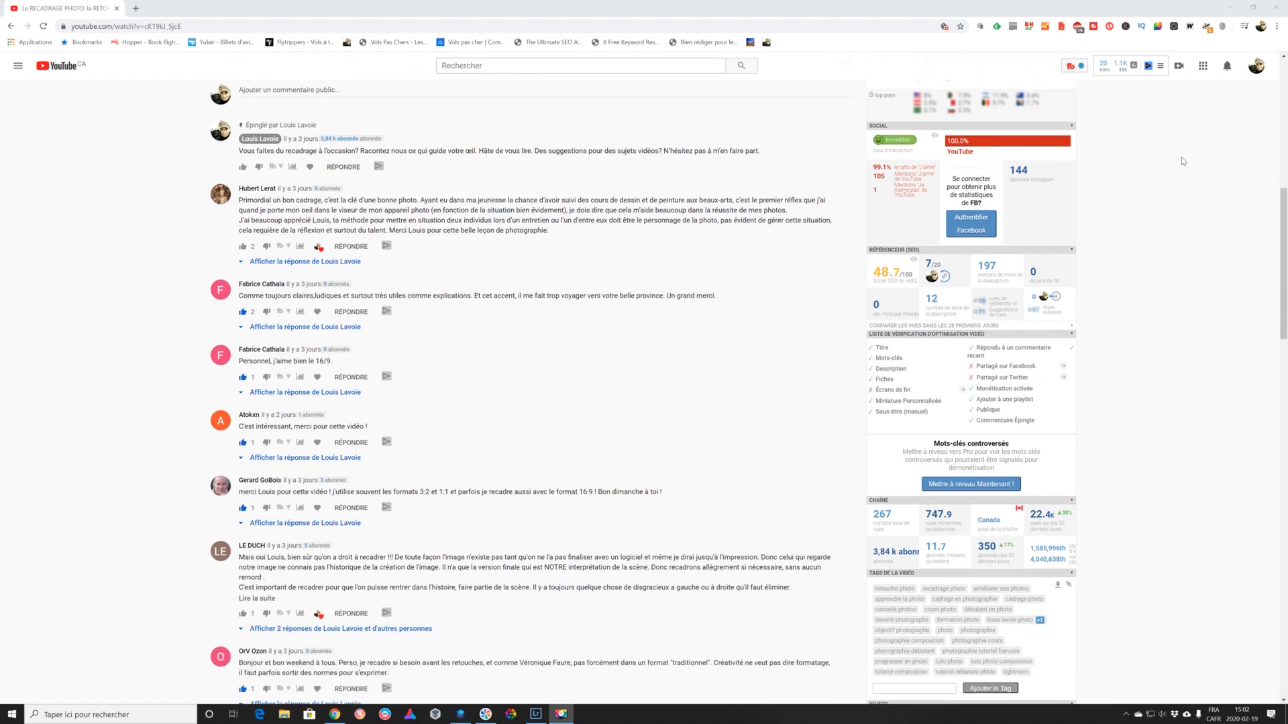
scroll(1182, 161, "down", 2)
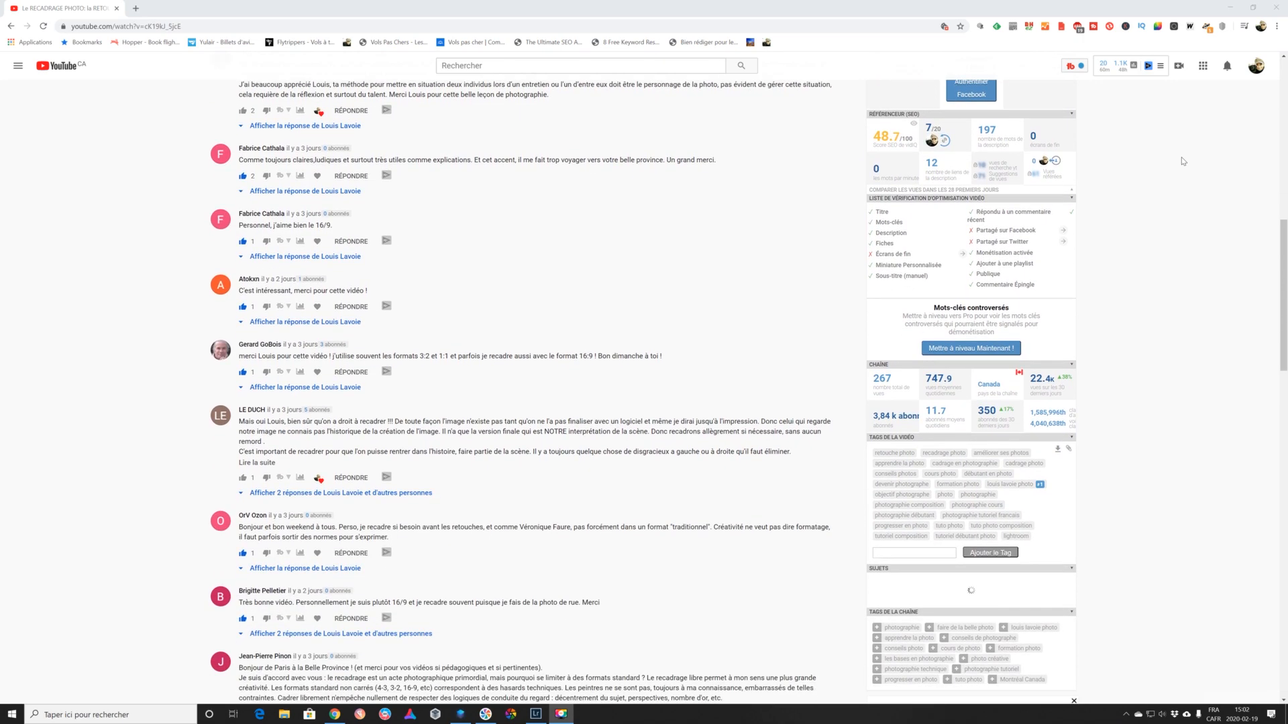
scroll(1183, 161, "down", 2)
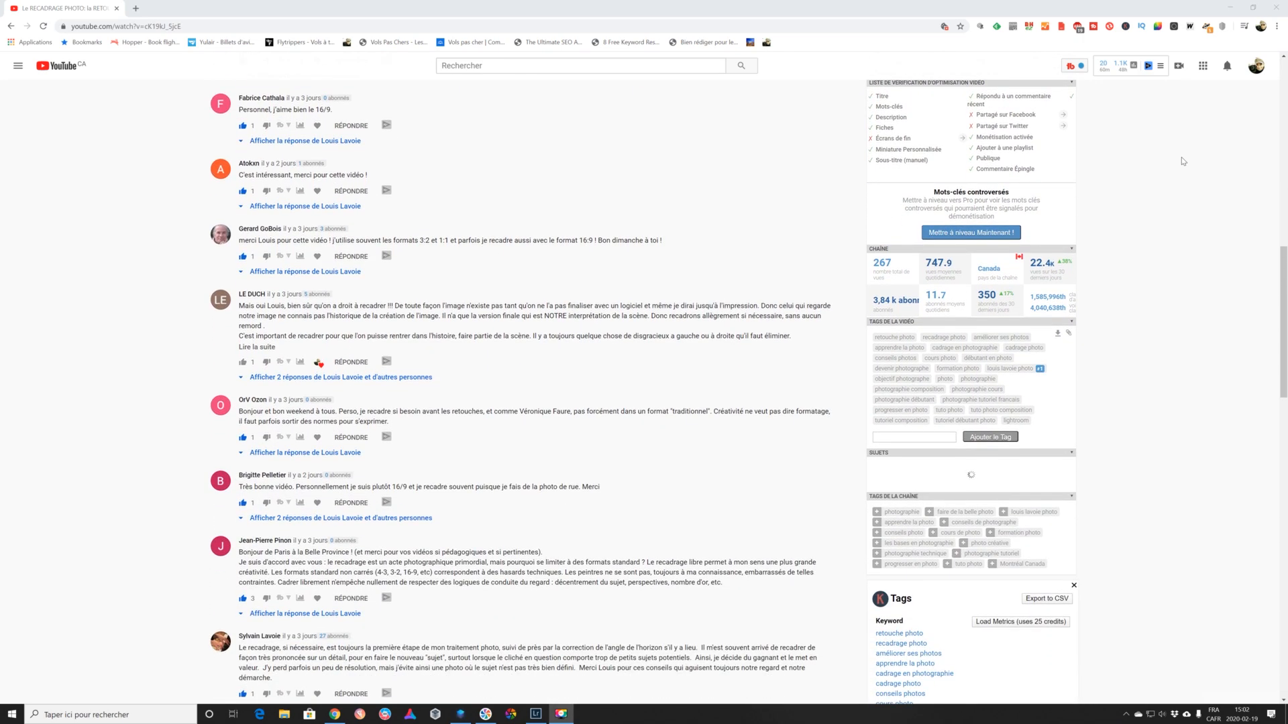
scroll(1183, 161, "down", 2)
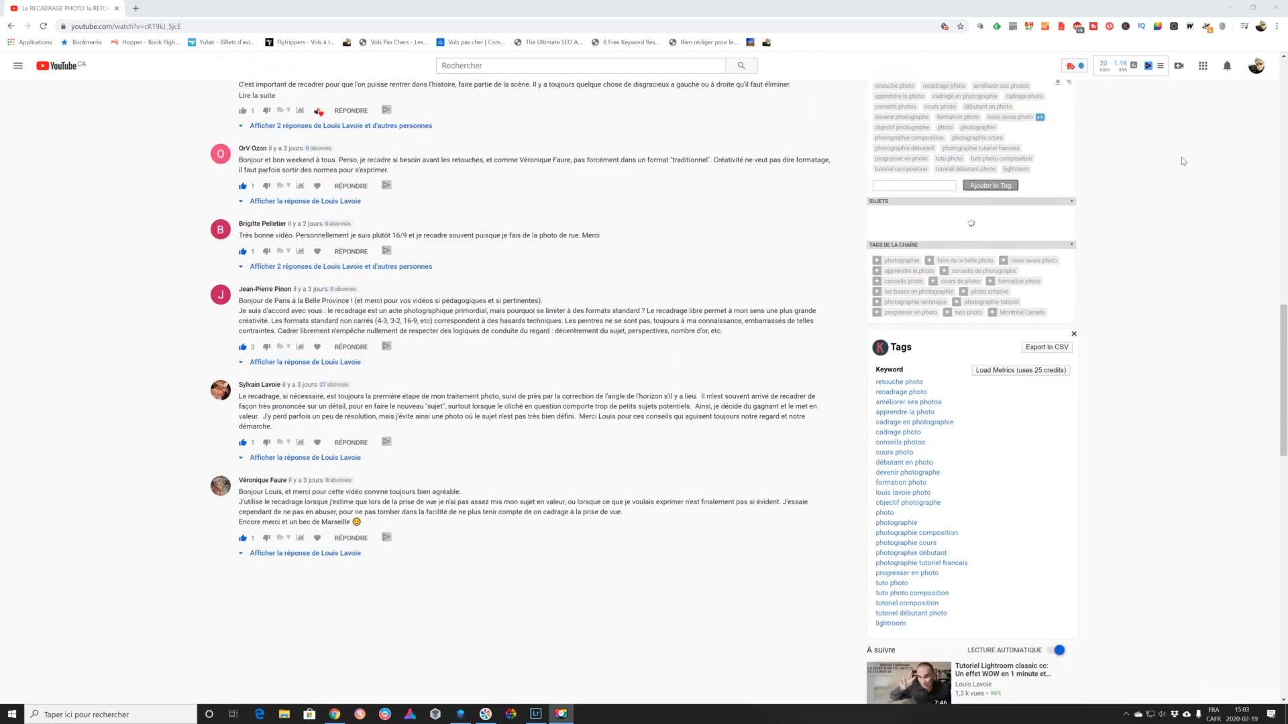
- Look back over the earlier viewer comments and video statistics on the photo cropping video page
scroll(1182, 161, "up", 2)
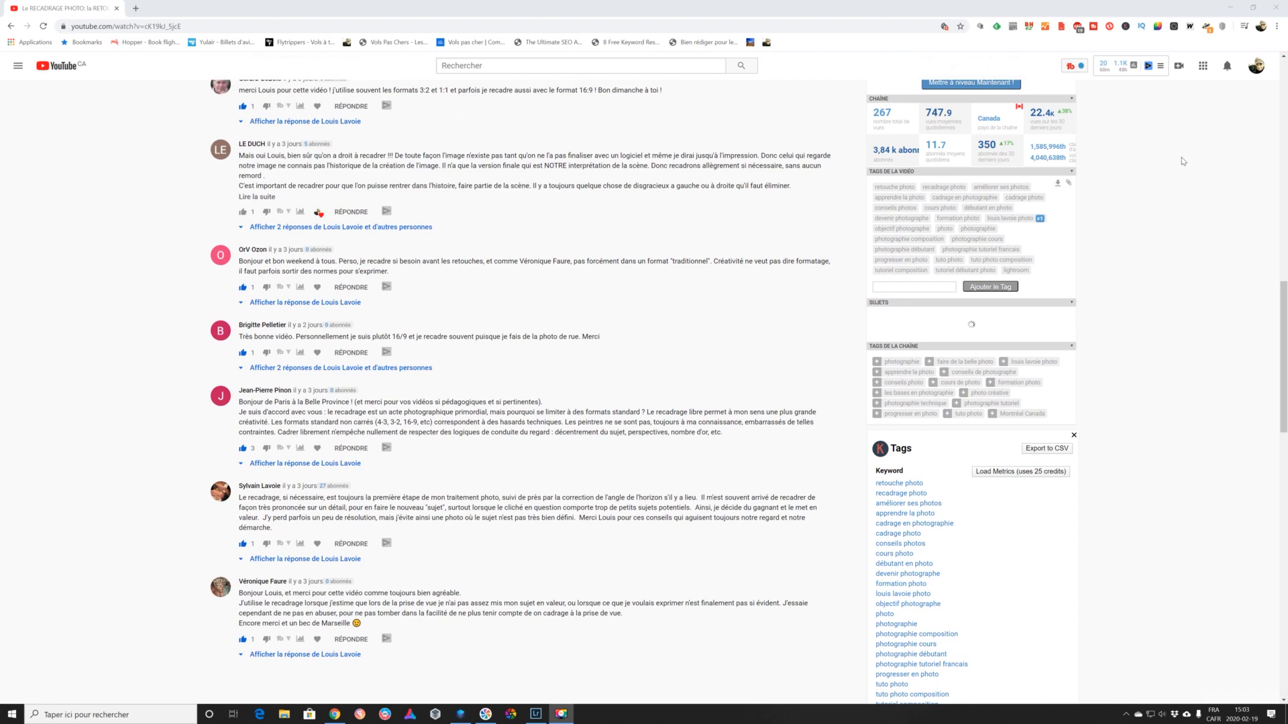
scroll(1183, 161, "up", 3)
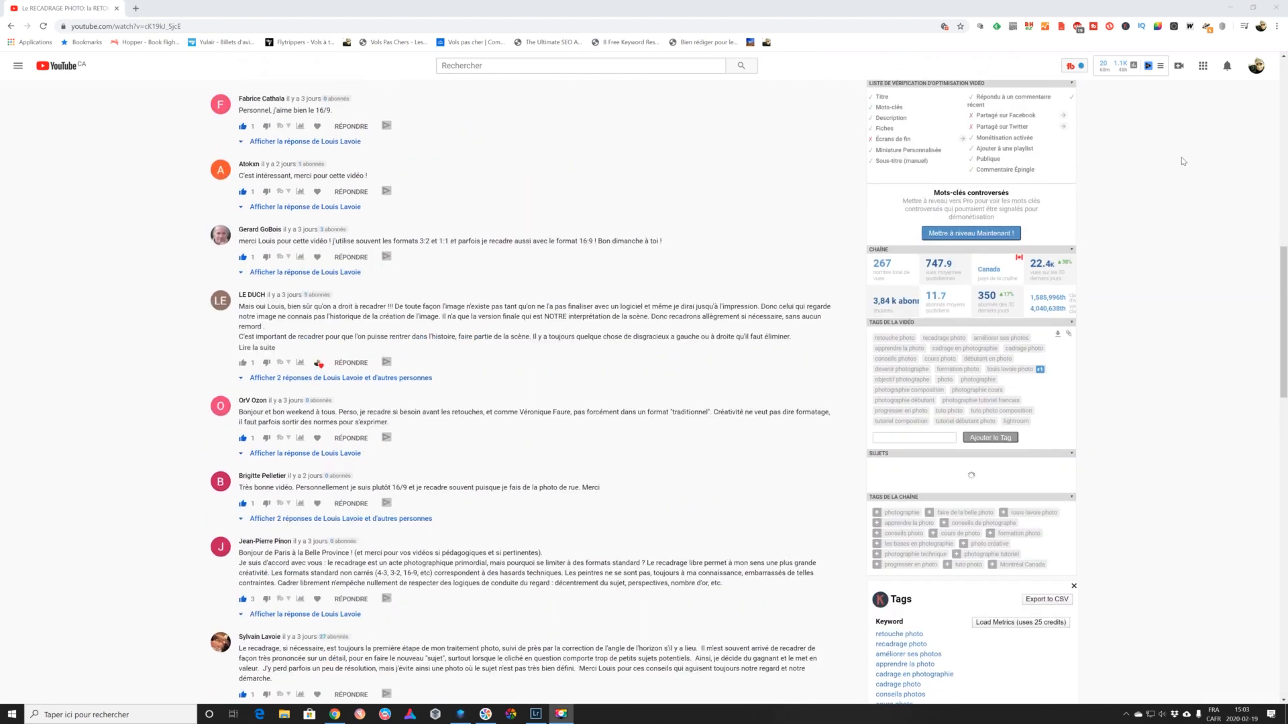
scroll(1182, 161, "up", 1)
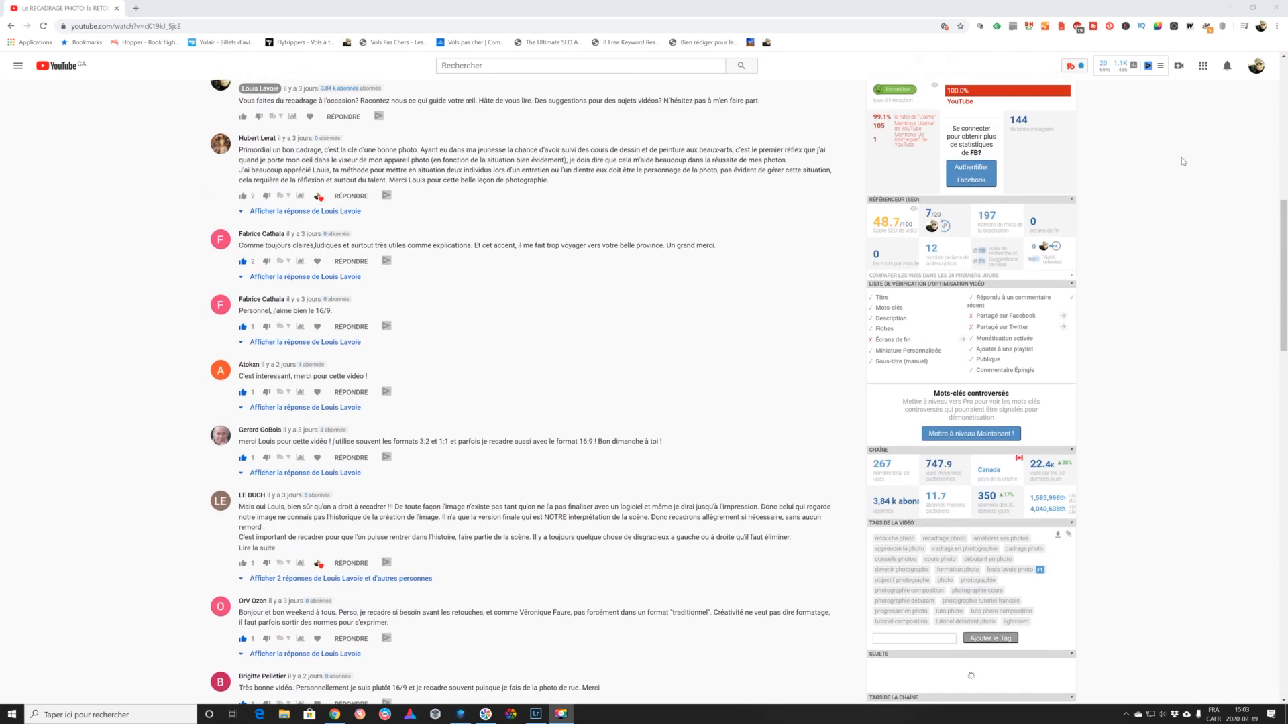
scroll(1182, 161, "up", 2)
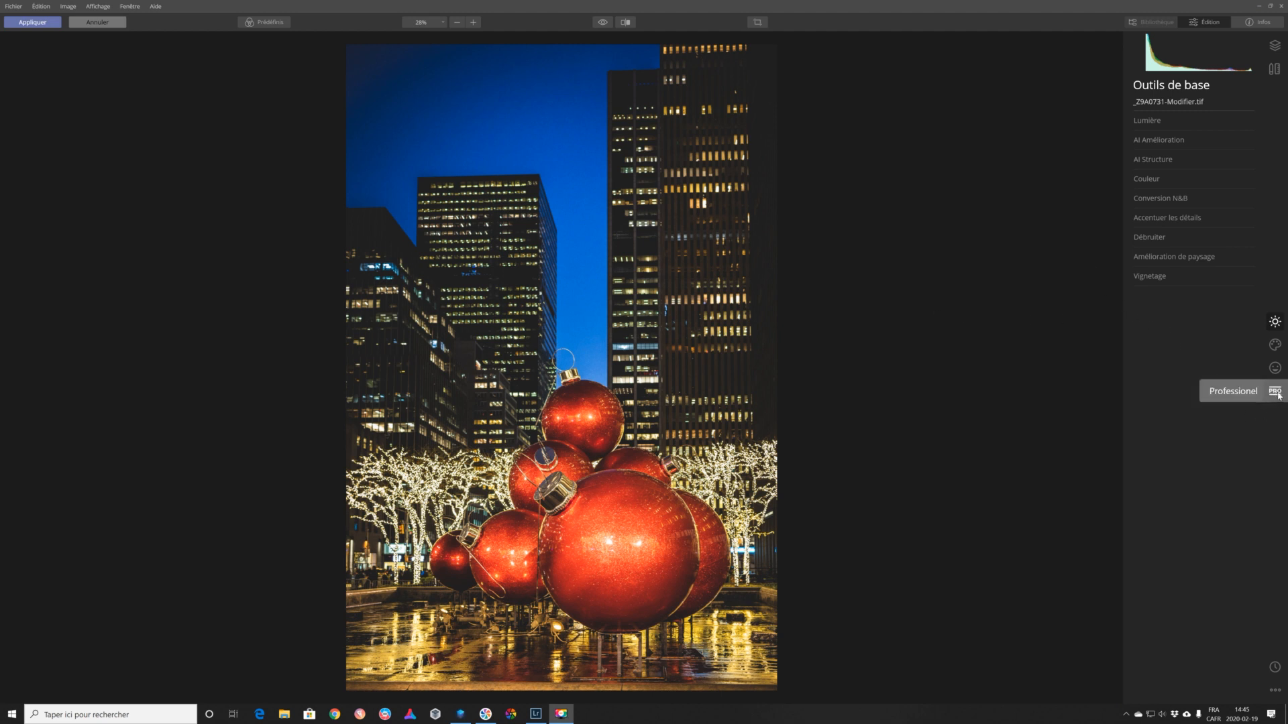
- In Luminar, open the Filtre photo adjustment from the Professionel set and start a Pinceau mask for it
left_click(1275, 391)
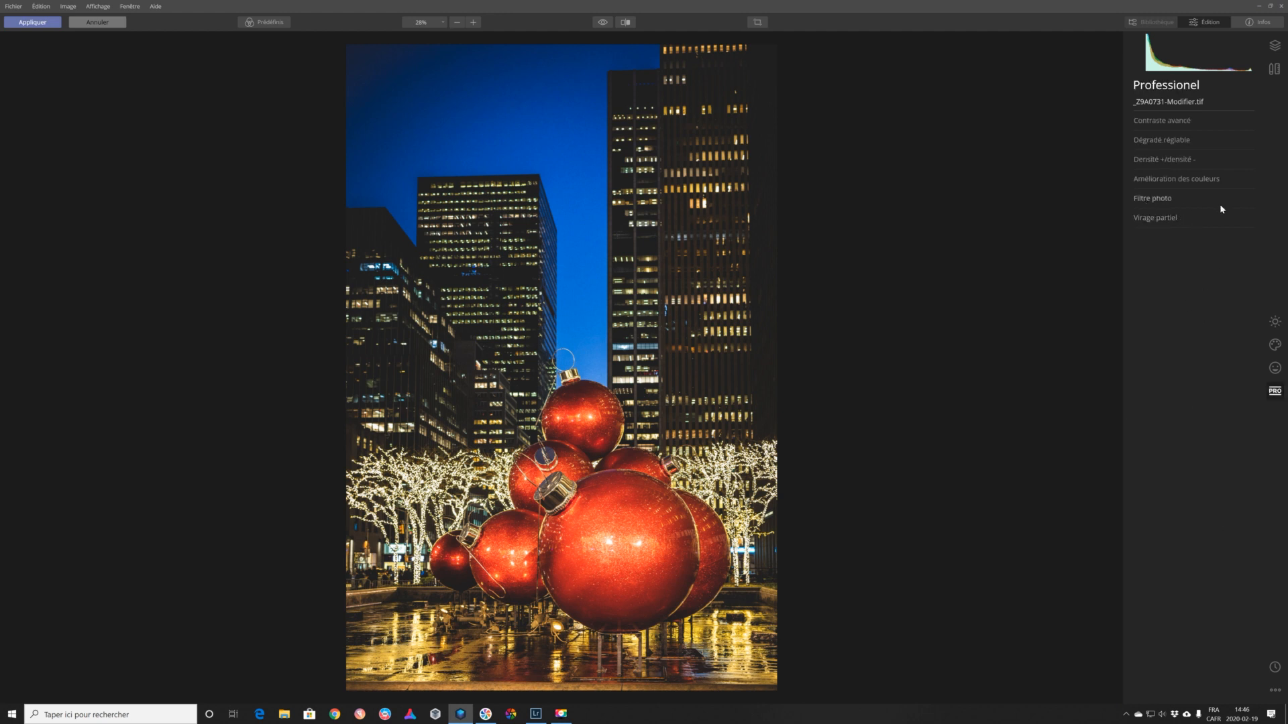
left_click(1253, 198)
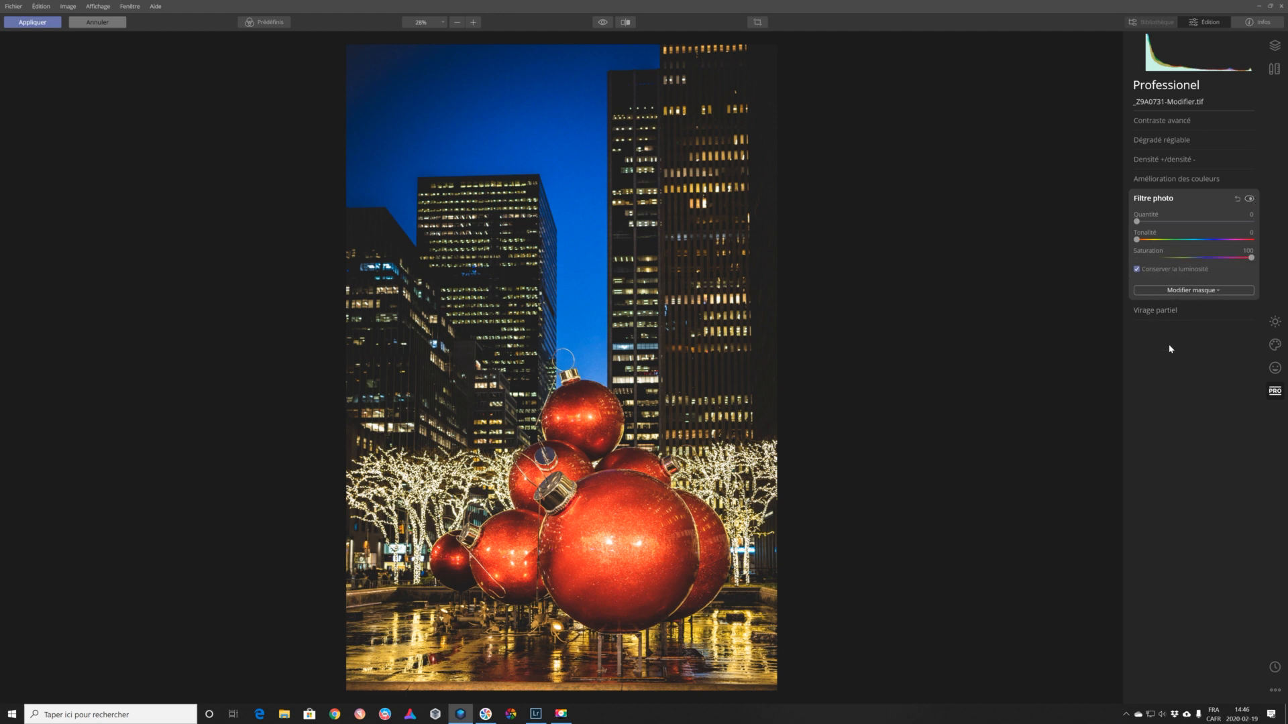
left_click(1199, 291)
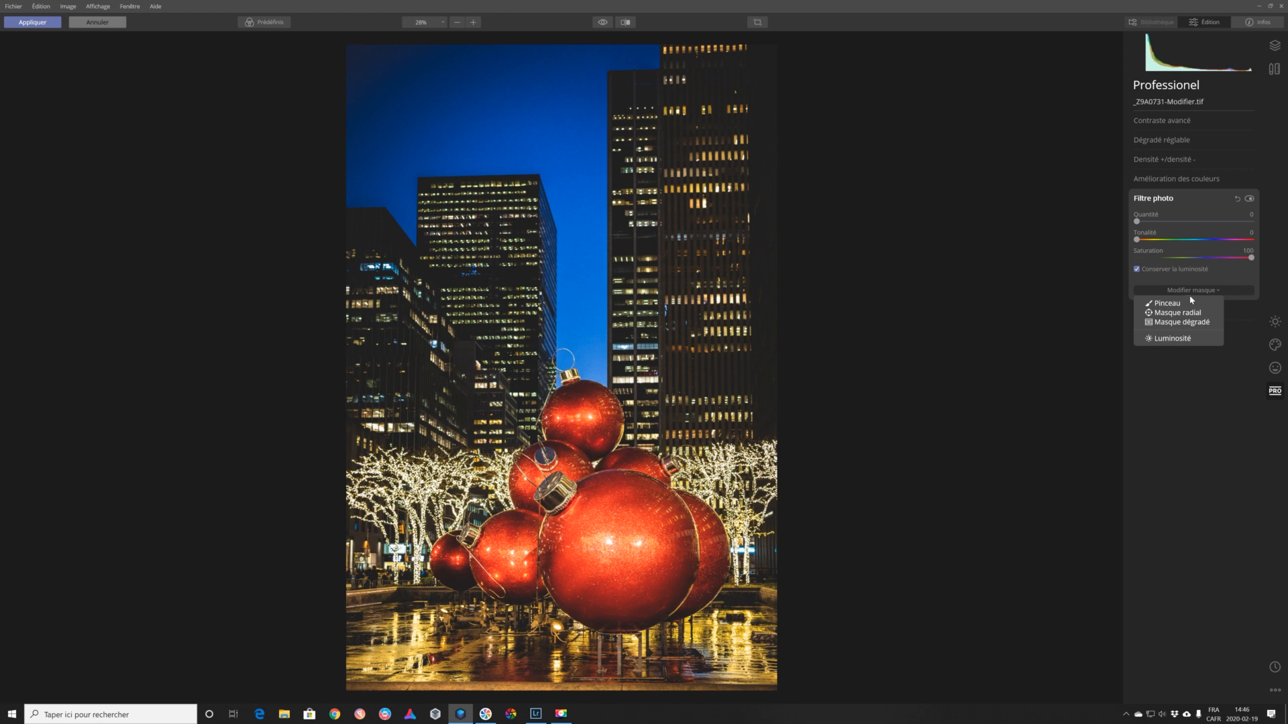
left_click(1175, 306)
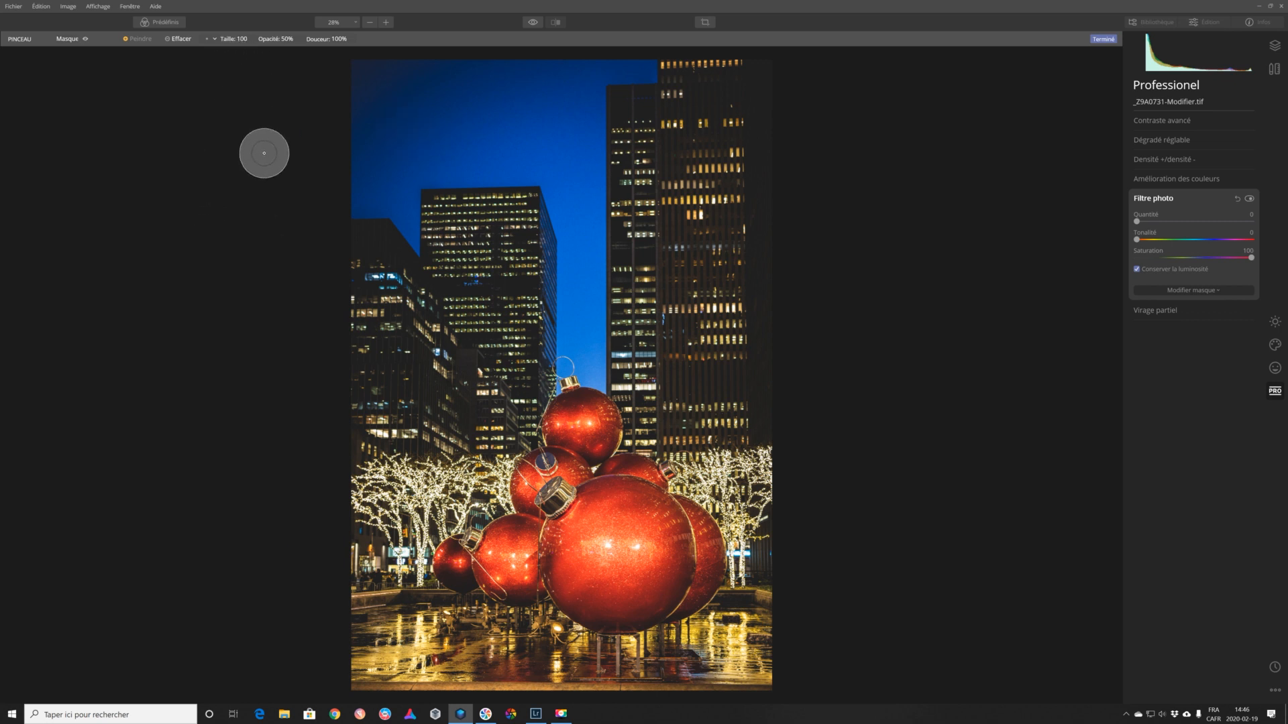
- Set the mask brush opacity to 100% and paint the mask over the large front ball
left_click(290, 40)
left_click_drag(293, 64, 334, 67)
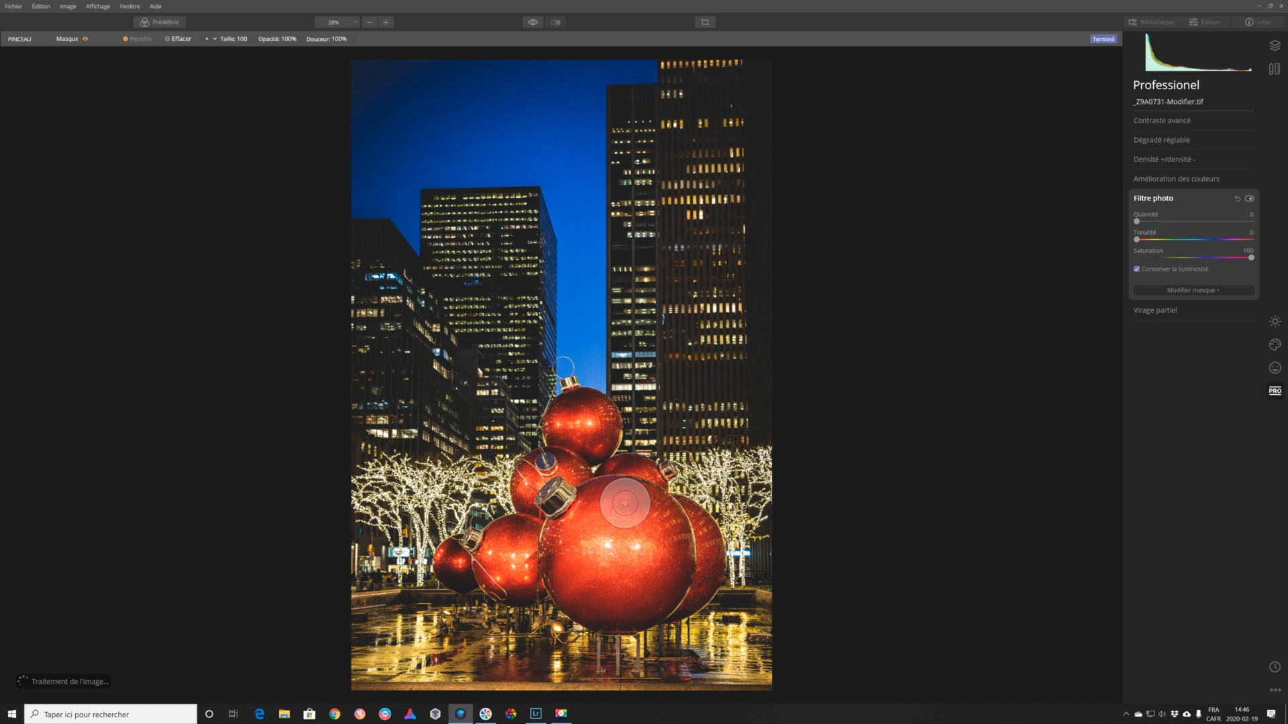
mouse_move(648, 518)
left_mouse_down()
mouse_move(666, 548)
mouse_move(664, 582)
mouse_move(598, 597)
mouse_move(618, 604)
mouse_move(577, 584)
mouse_move(564, 541)
mouse_move(618, 553)
mouse_move(655, 518)
mouse_move(565, 534)
mouse_move(571, 593)
mouse_move(624, 606)
mouse_move(656, 590)
mouse_move(664, 524)
mouse_move(611, 499)
mouse_move(597, 503)
mouse_move(640, 516)
mouse_move(664, 569)
left_mouse_up()
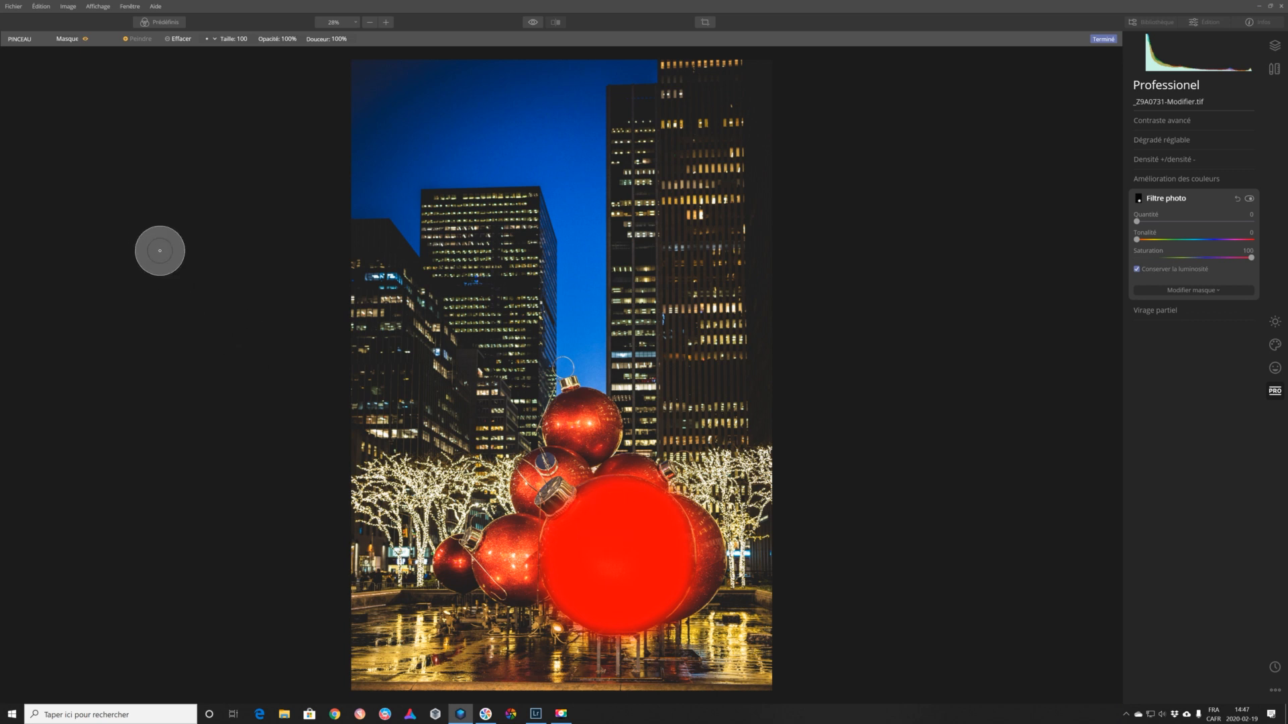
- Hide the mask overlay and tint the large ball blue with Tonalité 252 and Quantité 100
left_click(85, 39)
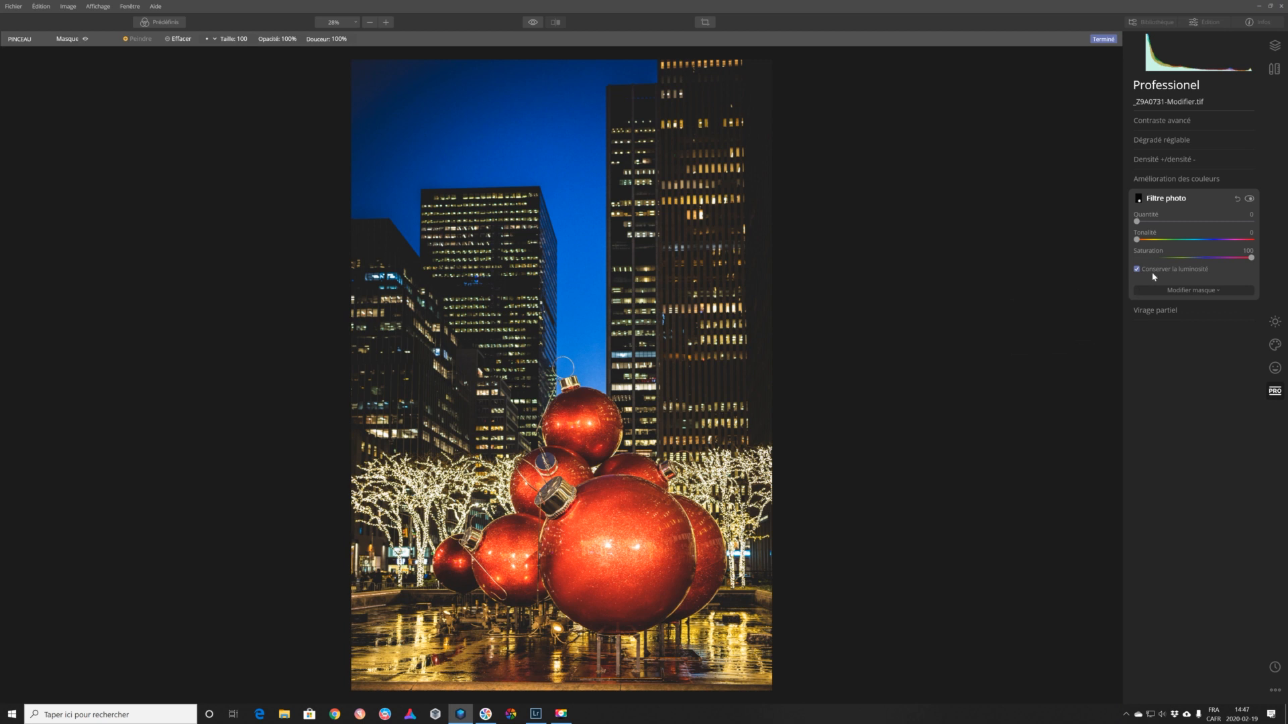
left_click_drag(1138, 242, 1218, 247)
left_click_drag(1139, 228, 1253, 226)
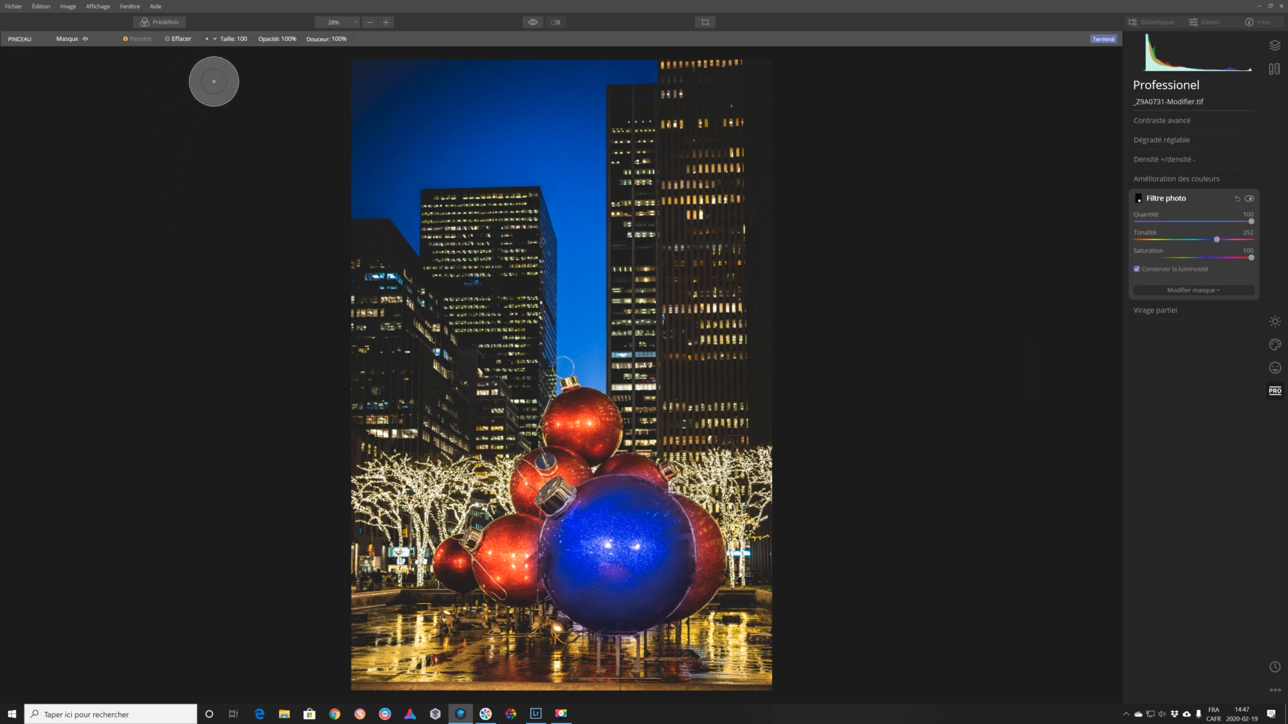
- Extend the mask to the large ball's edges and erase the blue spill on the red ball behind its right side
left_click(356, 23)
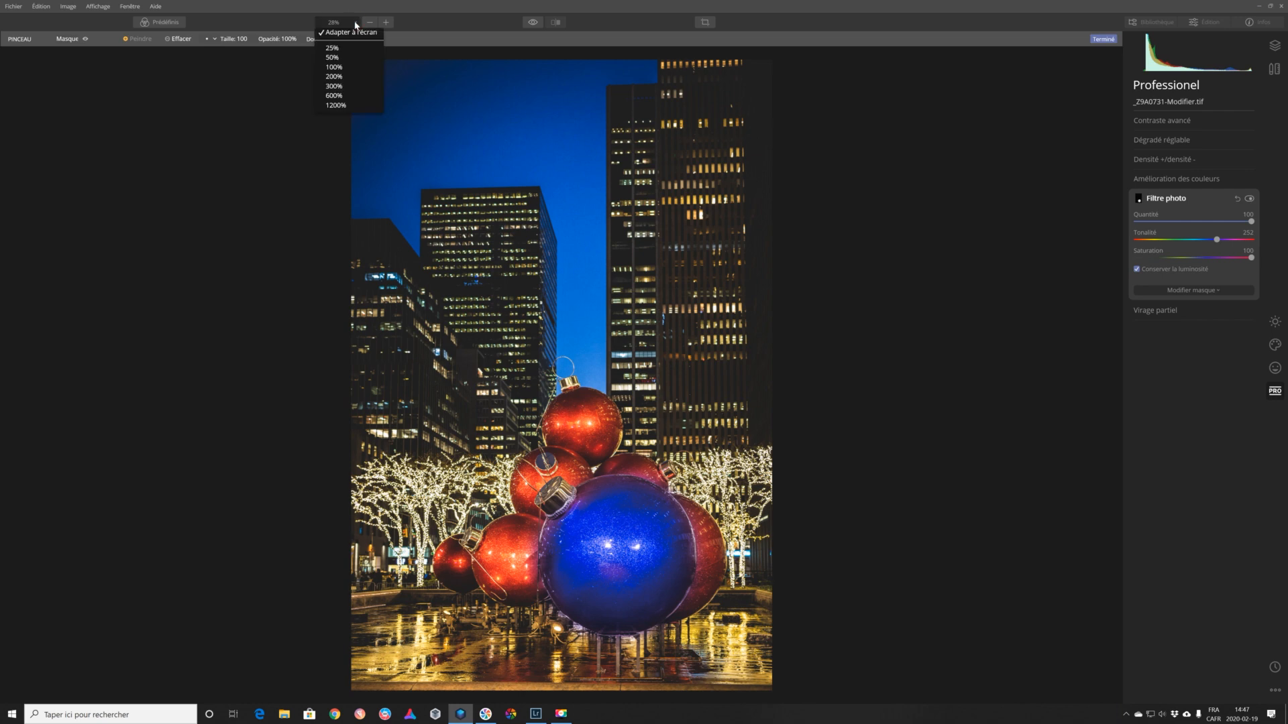
left_click(835, 272)
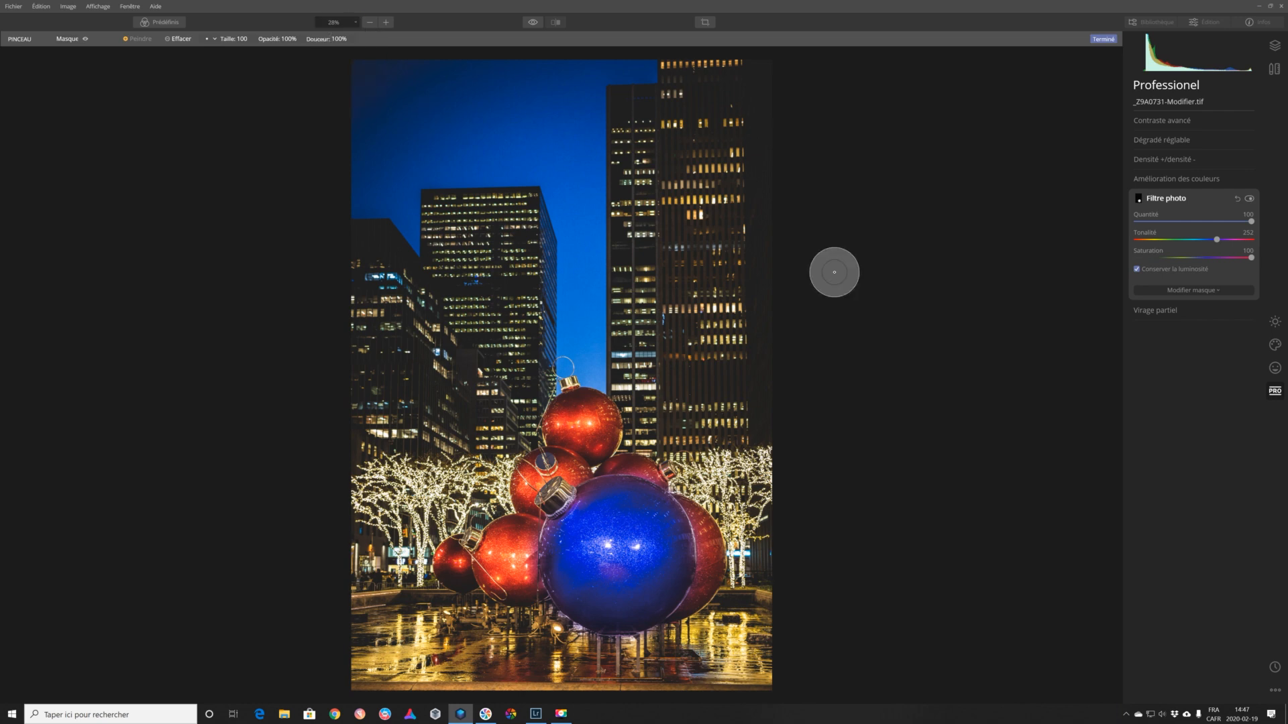
key("ctrl+1")
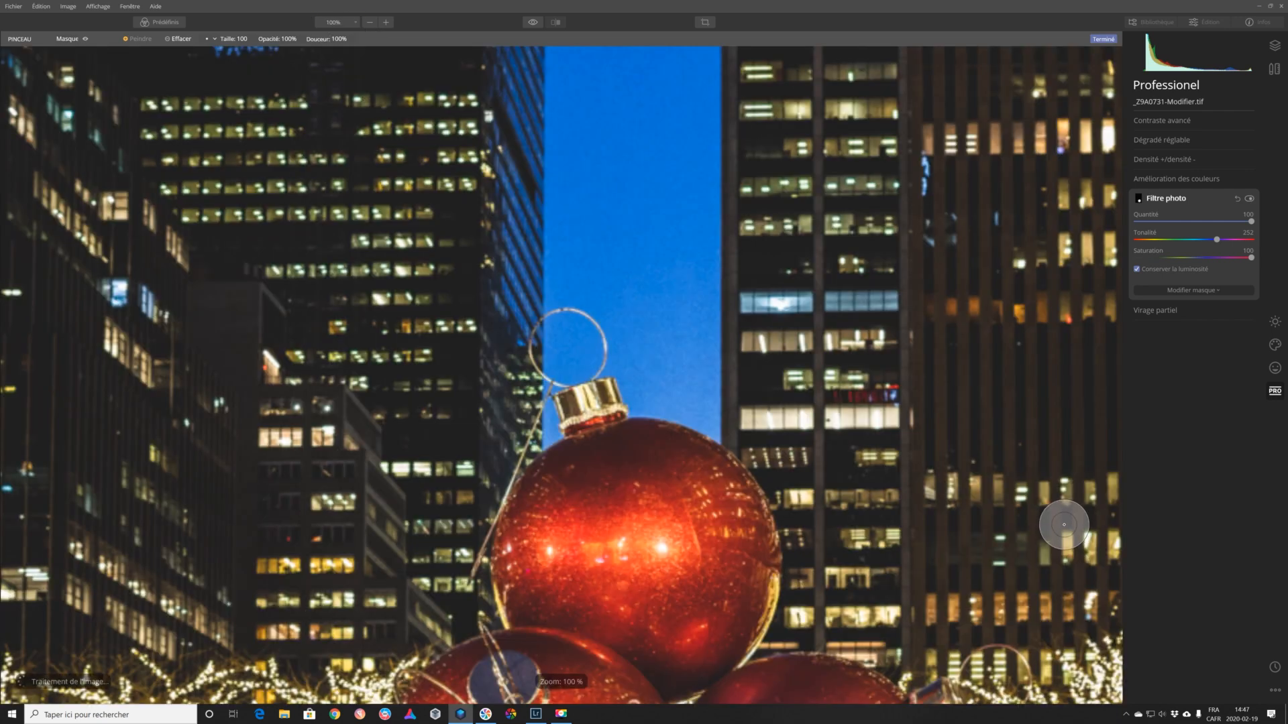
scroll(1006, 576, "down", 4)
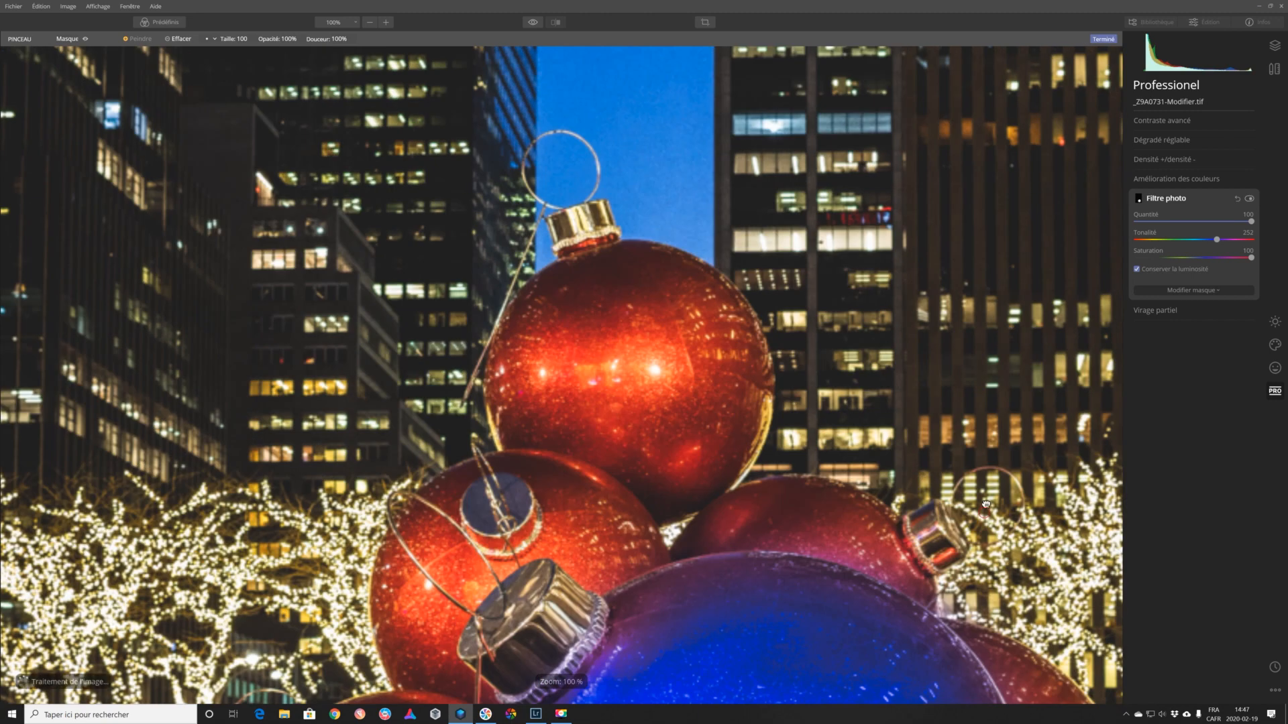
scroll(964, 622, "down", 4)
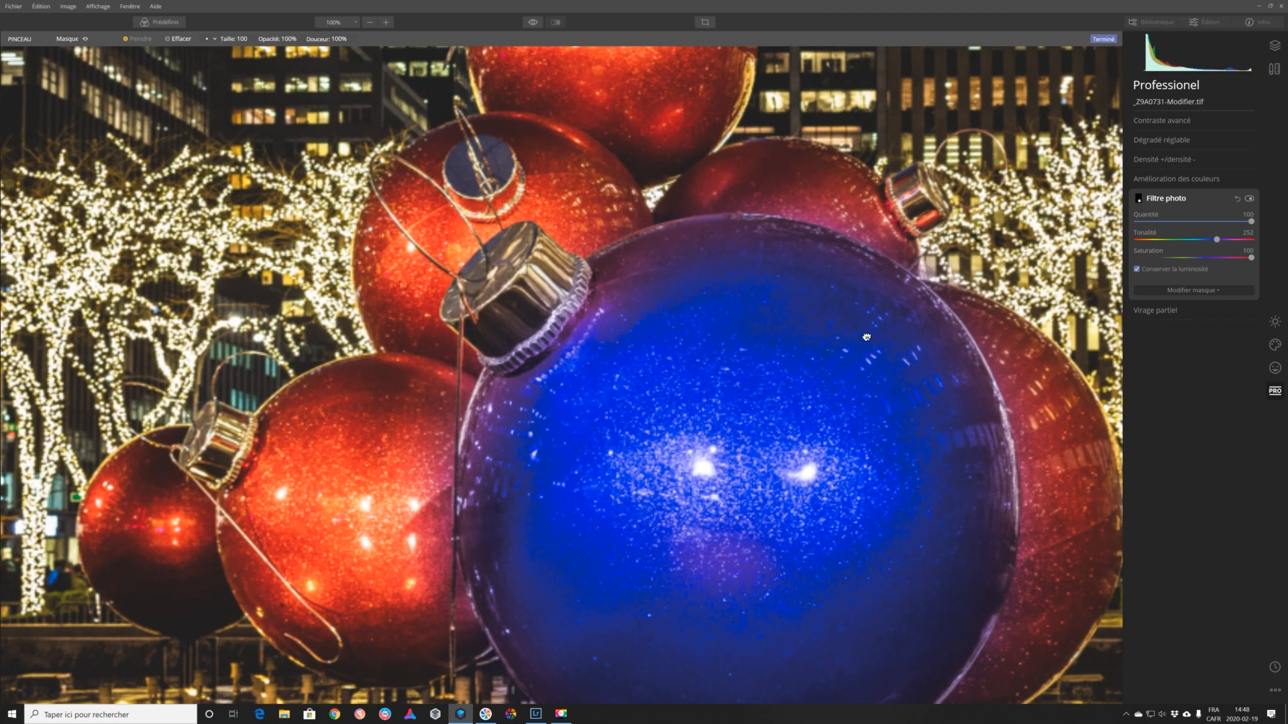
scroll(871, 302, "down", 1)
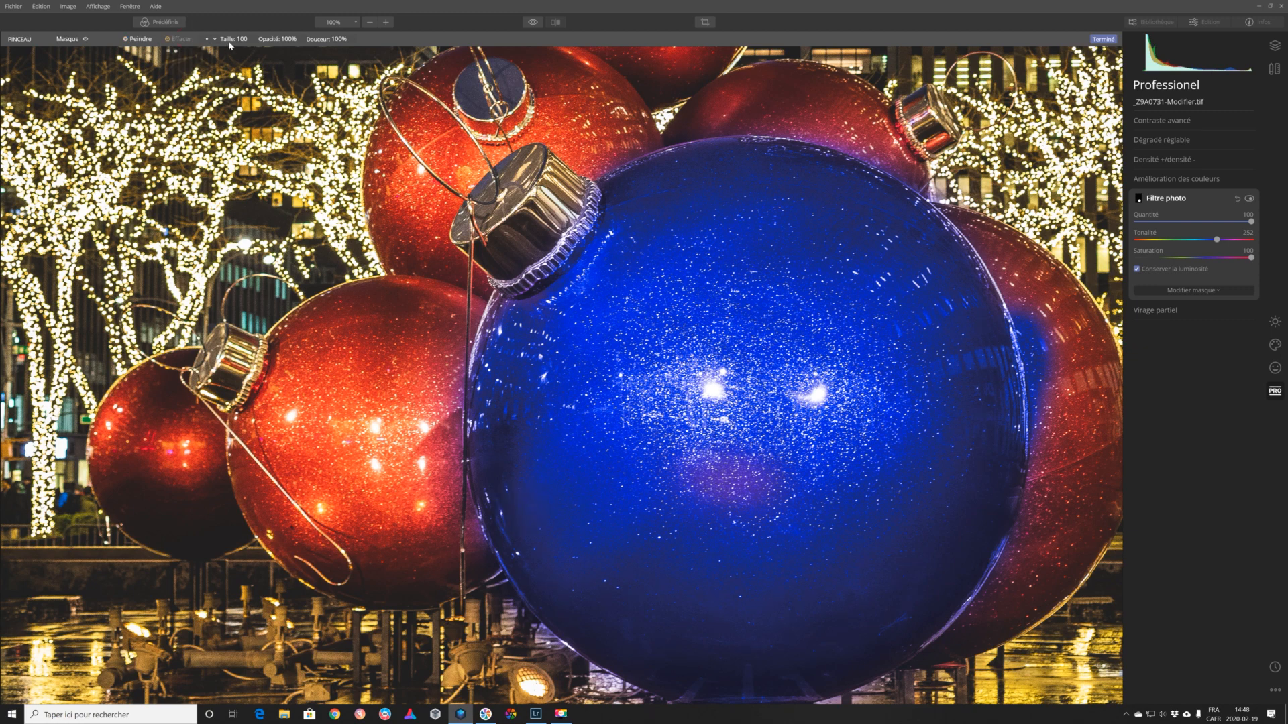
left_click_drag(1038, 320, 1047, 382)
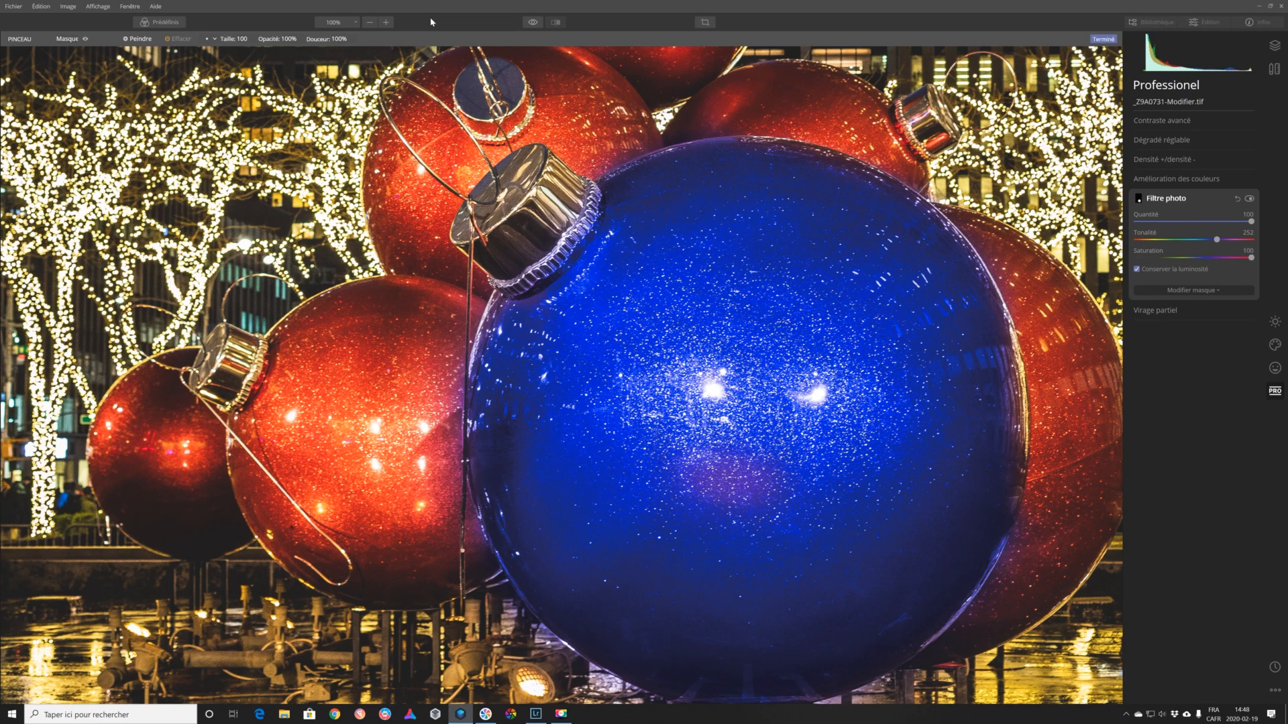
left_click(351, 22)
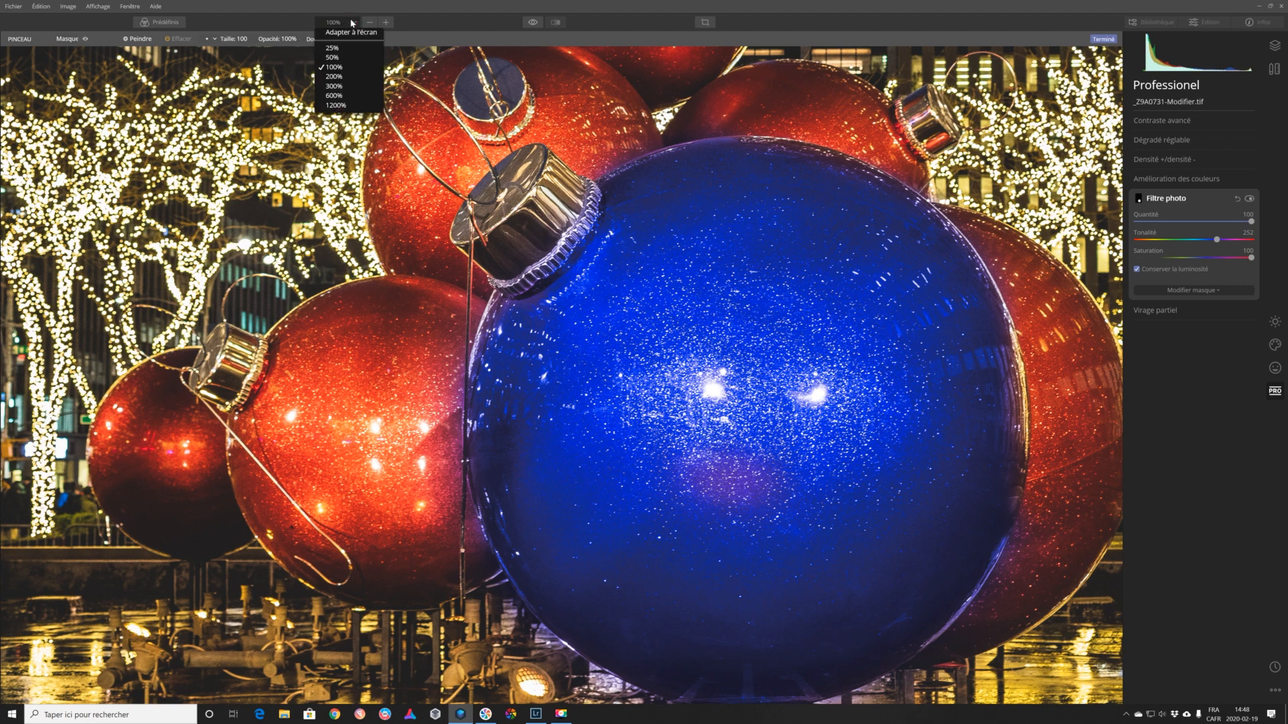
left_click(354, 32)
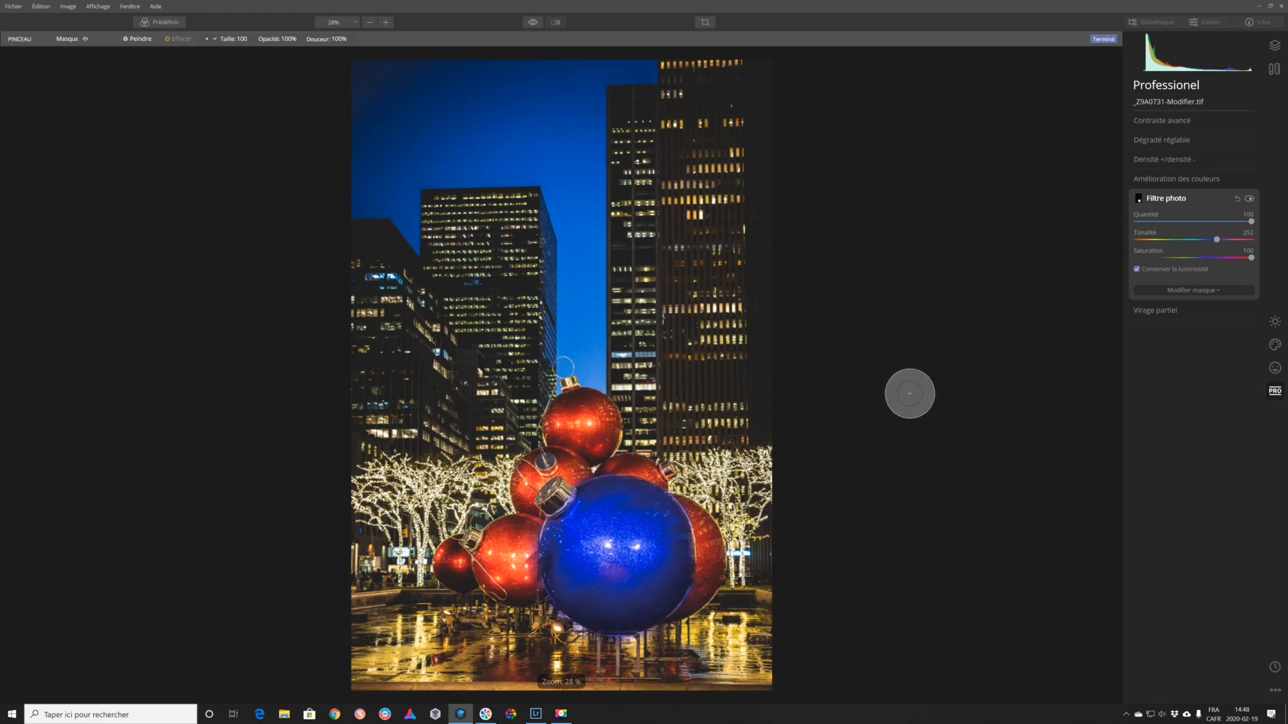
- Erase a patch of the blue tint at the large ball's centre, and paint it back in
left_click_drag(609, 569, 595, 567)
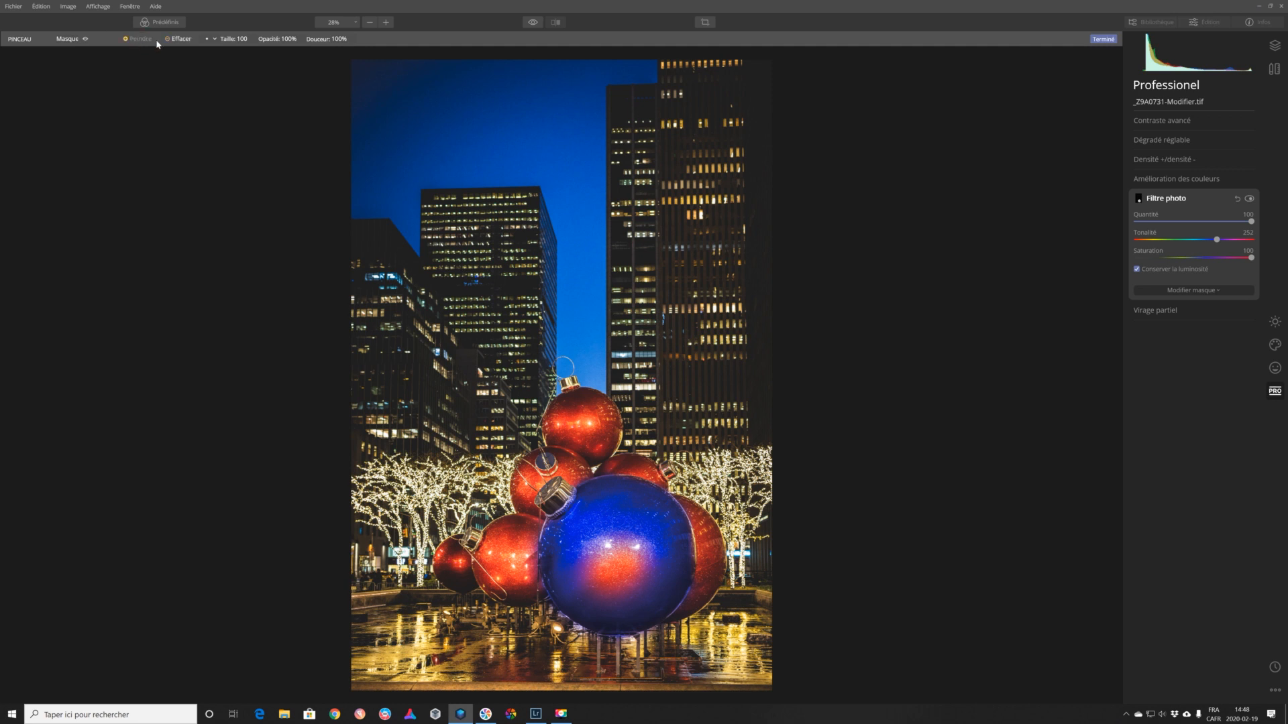
key("ctrl+z")
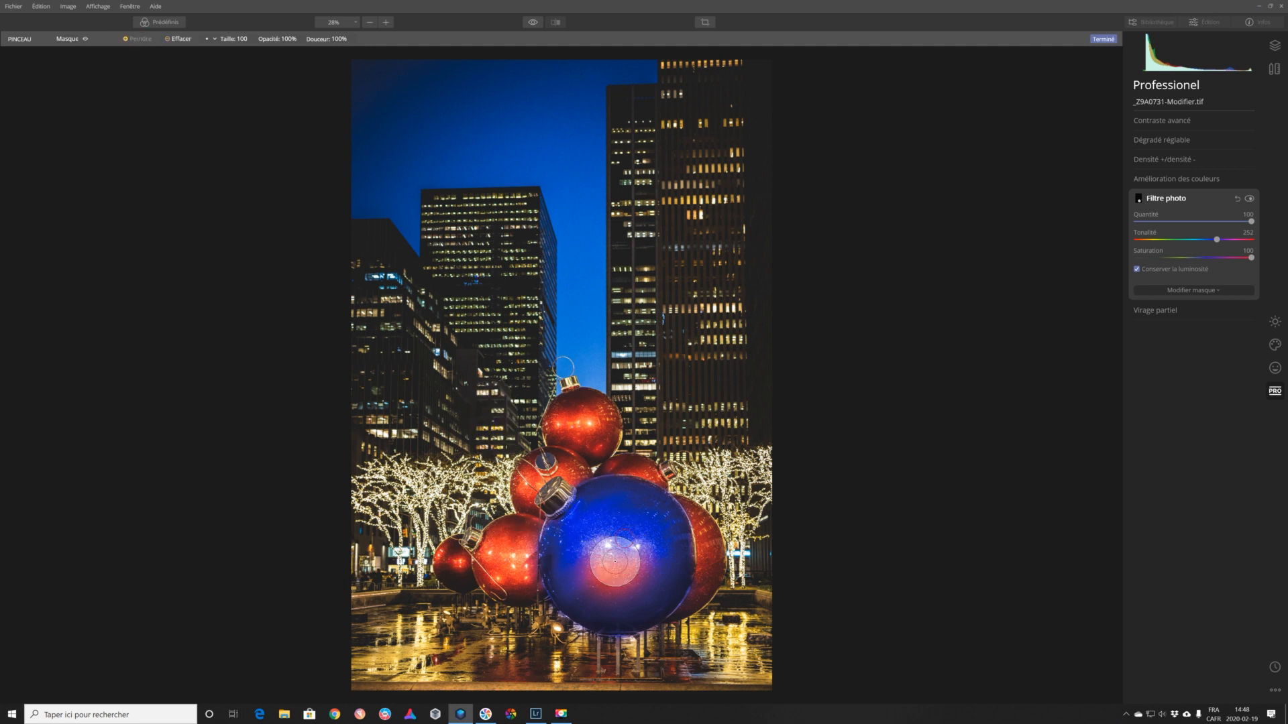
mouse_move(602, 588)
left_mouse_down()
mouse_move(635, 591)
mouse_move(609, 595)
mouse_move(581, 557)
mouse_move(622, 568)
left_mouse_up()
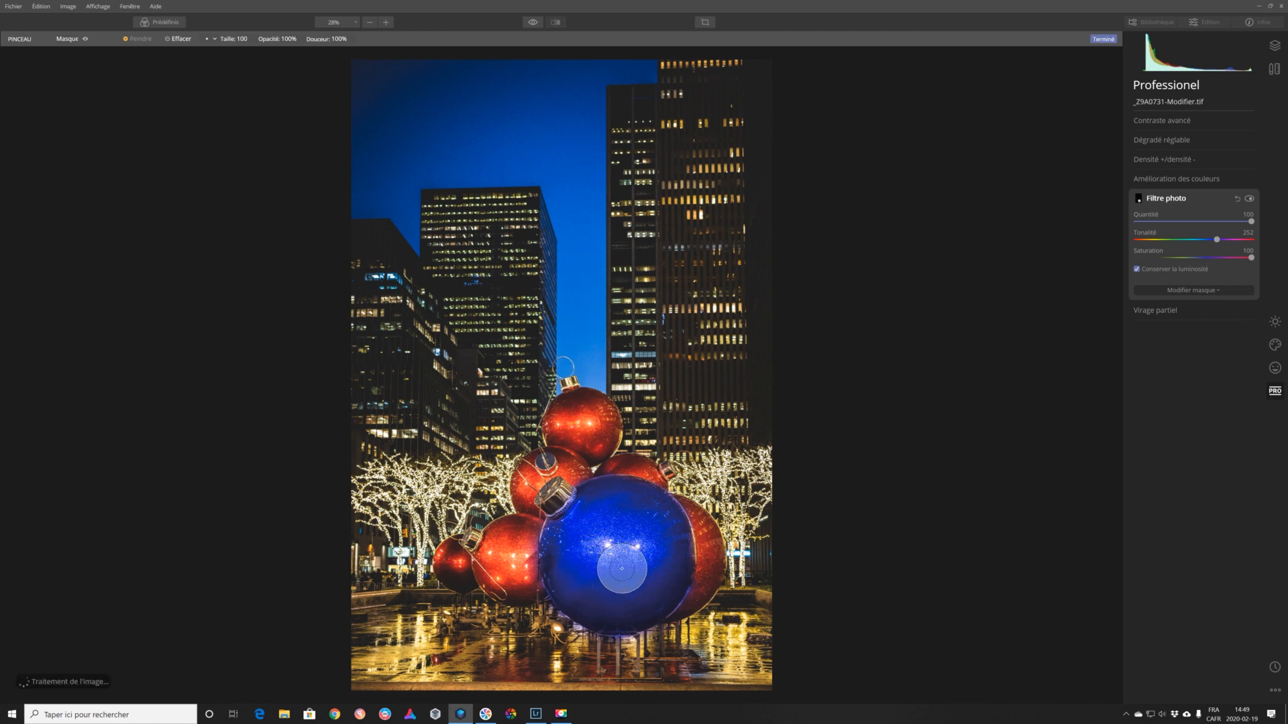